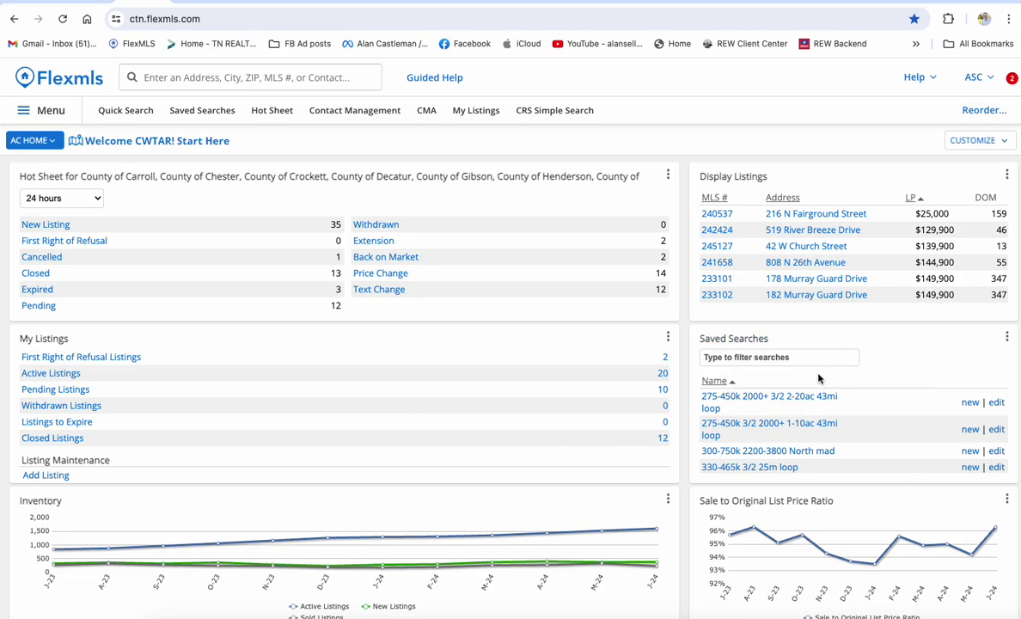
Look over the dashboard widgets and the entries of the full site menu
scroll(778, 425, "down", 3)
scroll(778, 424, "down", 5)
scroll(778, 425, "up", 10)
scroll(778, 425, "down", 5)
scroll(778, 425, "up", 5)
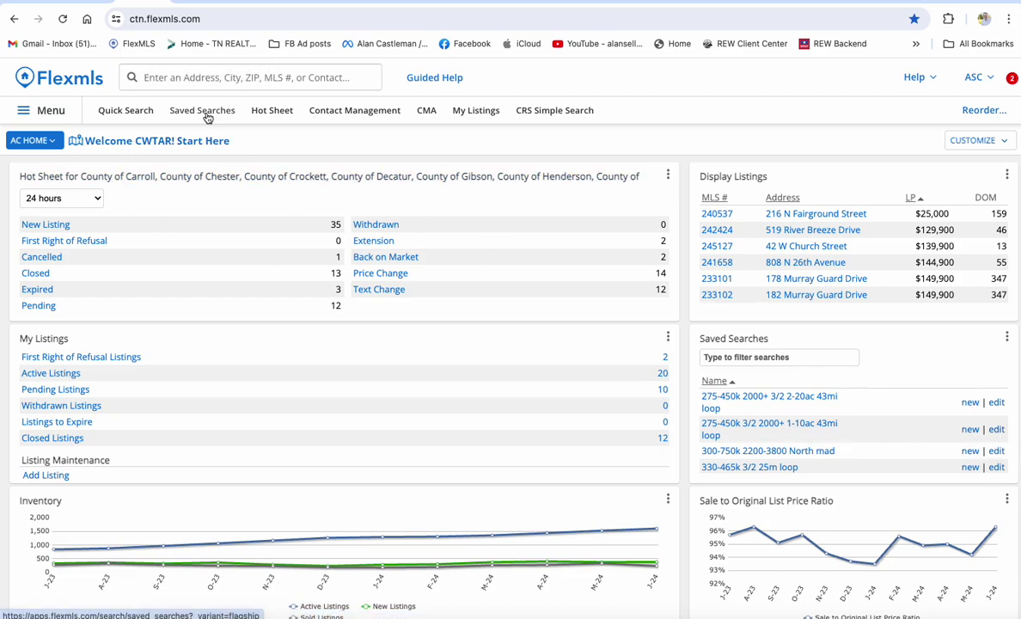
left_click(47, 111)
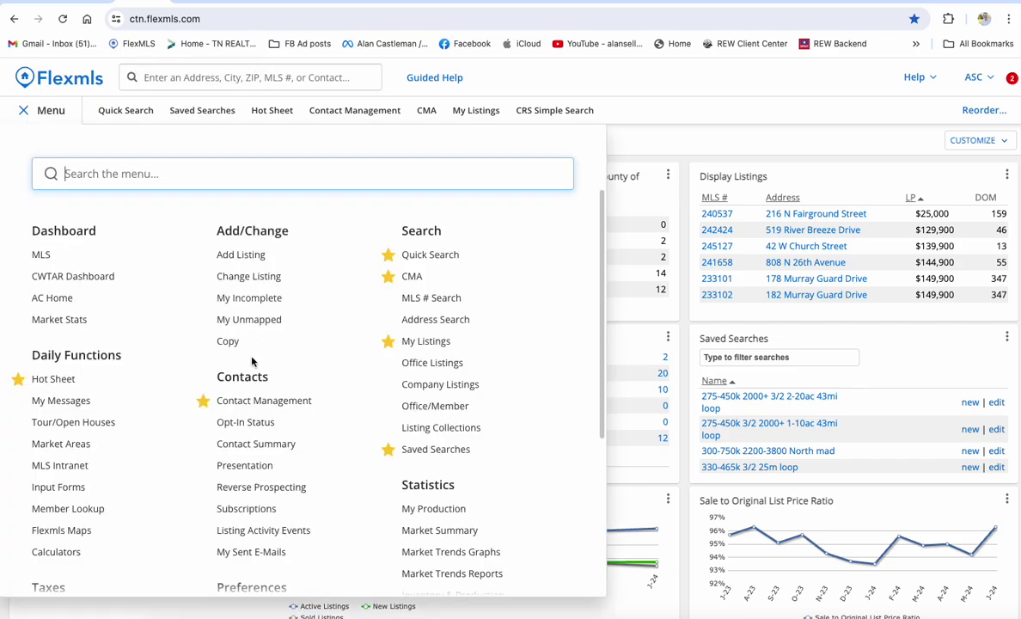
scroll(252, 361, "down", 1)
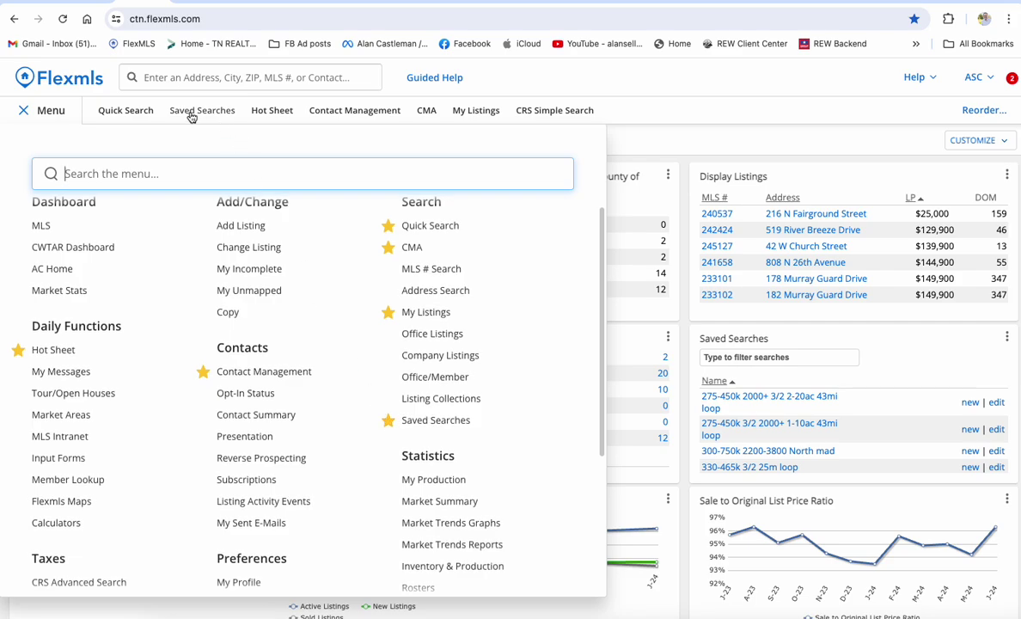
left_click(44, 115)
left_click(45, 115)
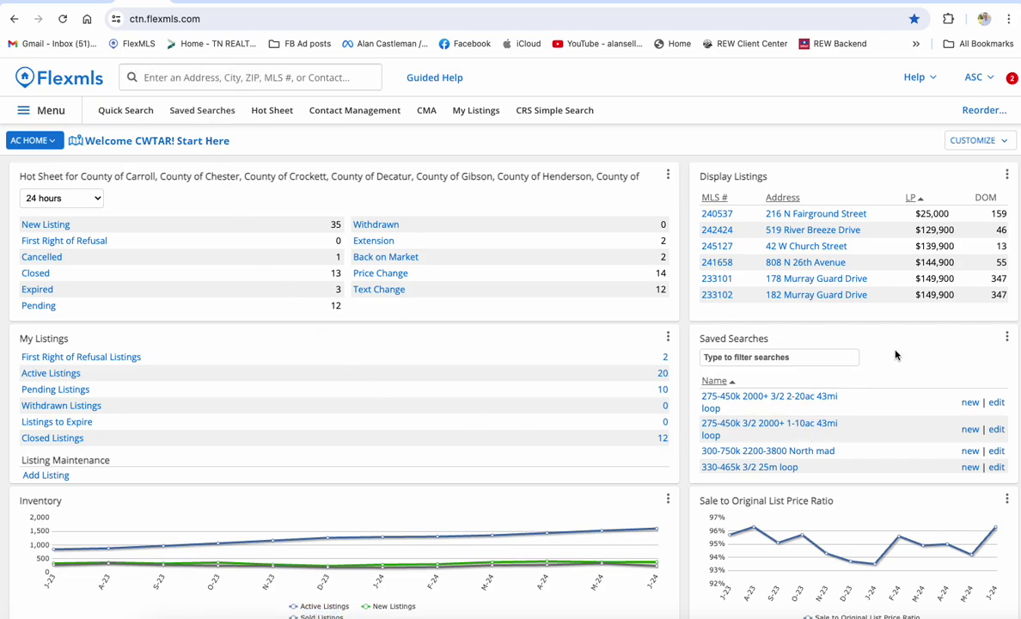
Start a quick search and restrict the county to Madison
left_click(114, 112)
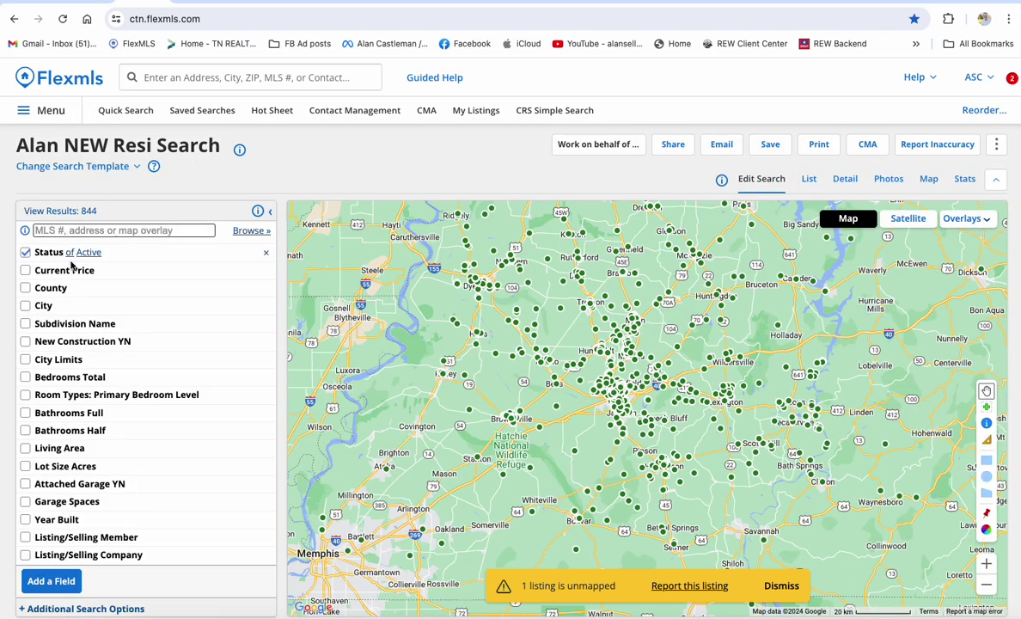
left_click(52, 290)
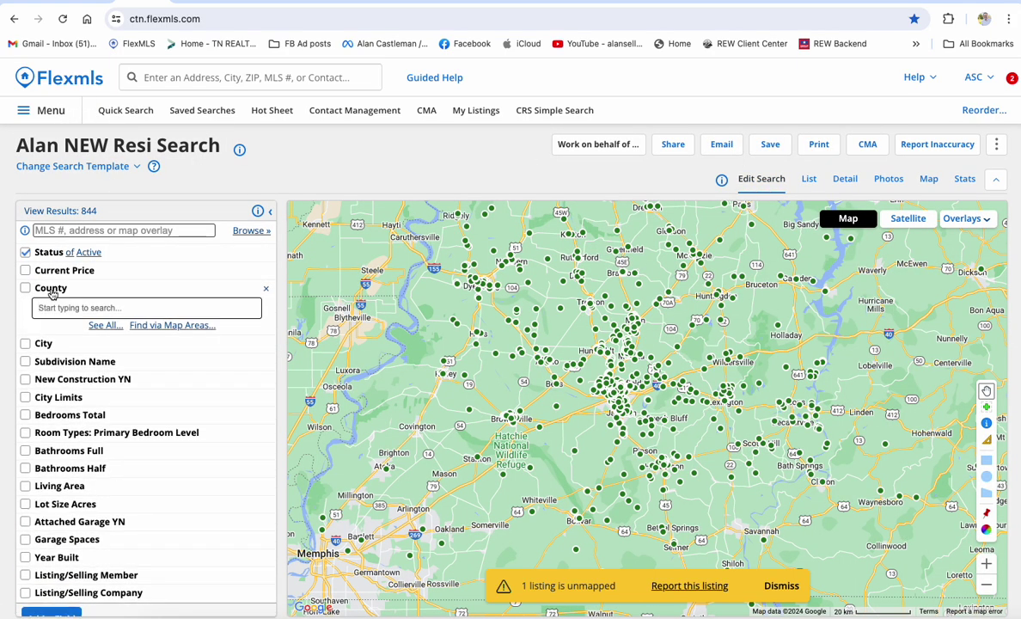
type("m adison")
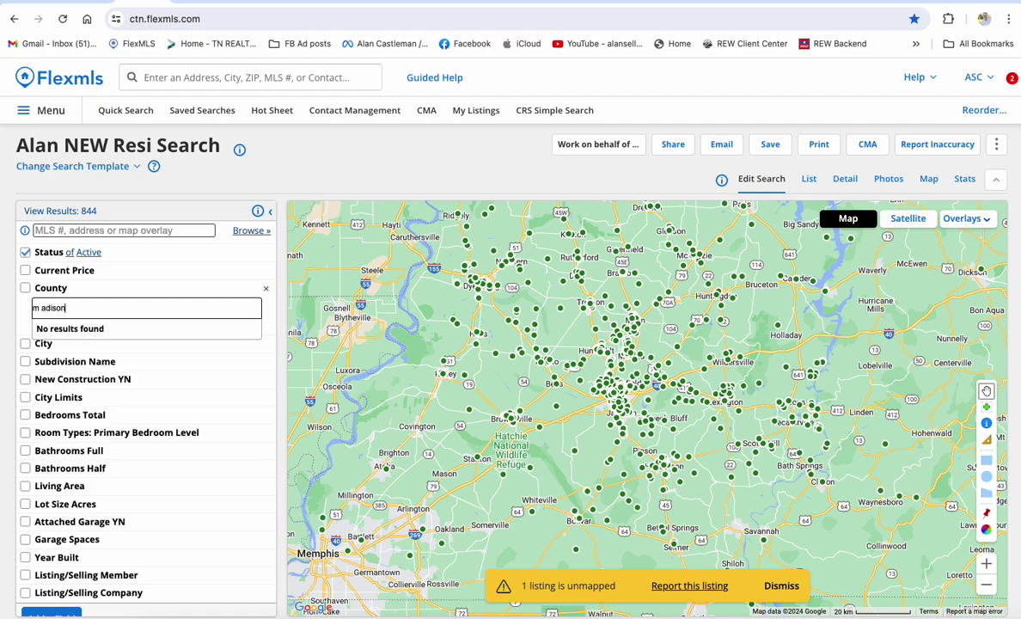
key("BackSpace")
type("ad")
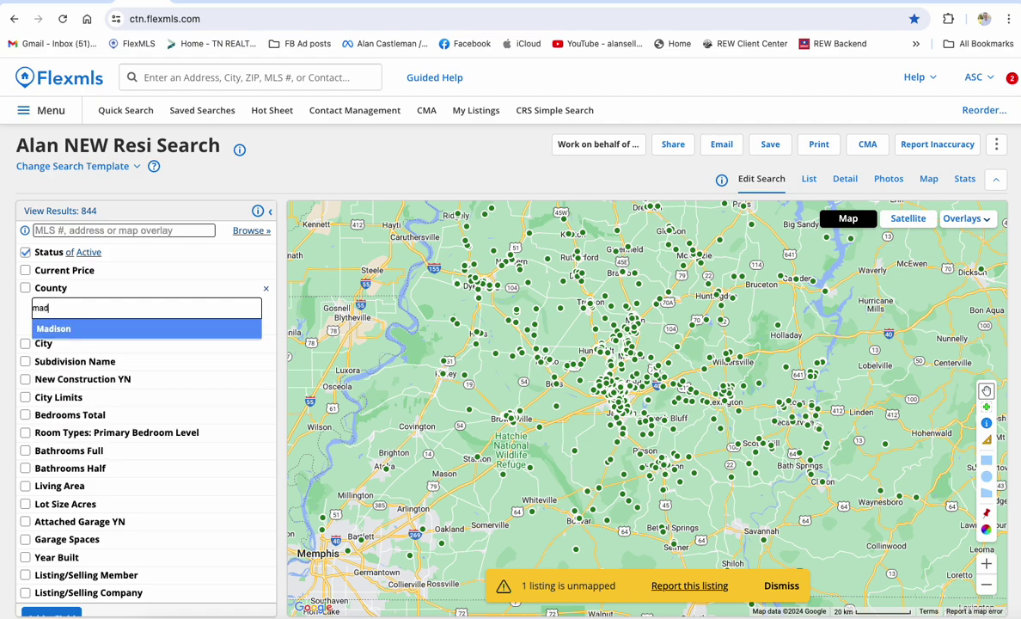
left_click(48, 328)
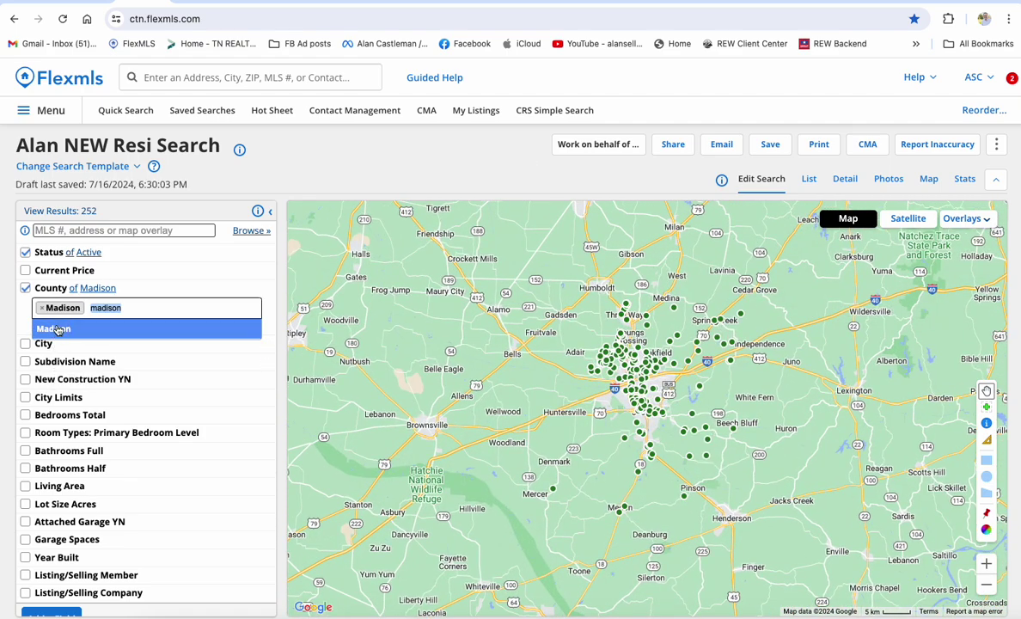
left_click(148, 296)
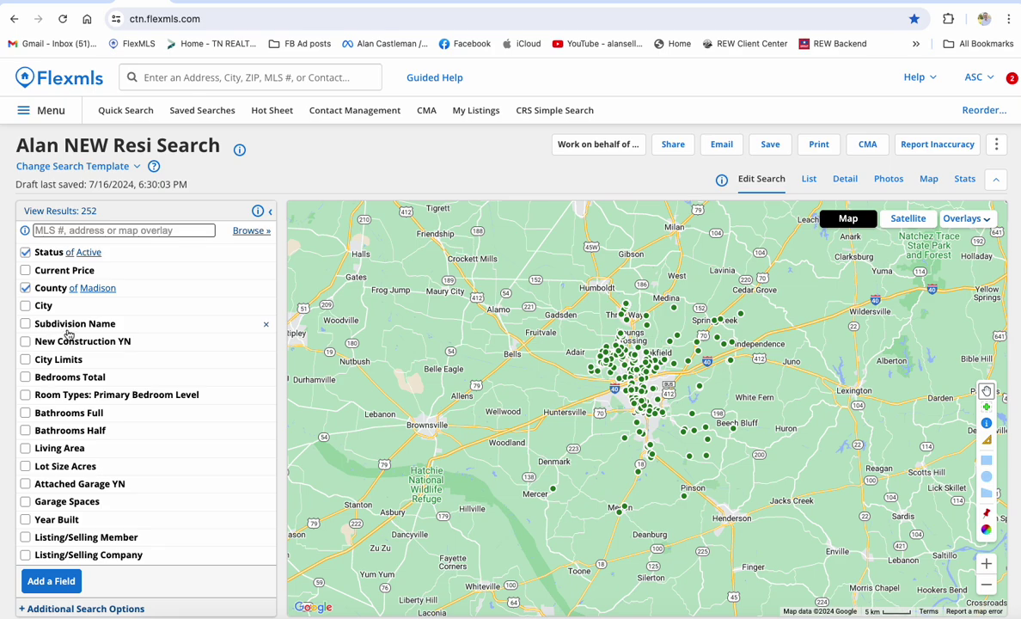
Set the minimum total bedrooms to 4 and leave the City Limits criterion unused
left_click(62, 373)
left_click(54, 394)
type("4")
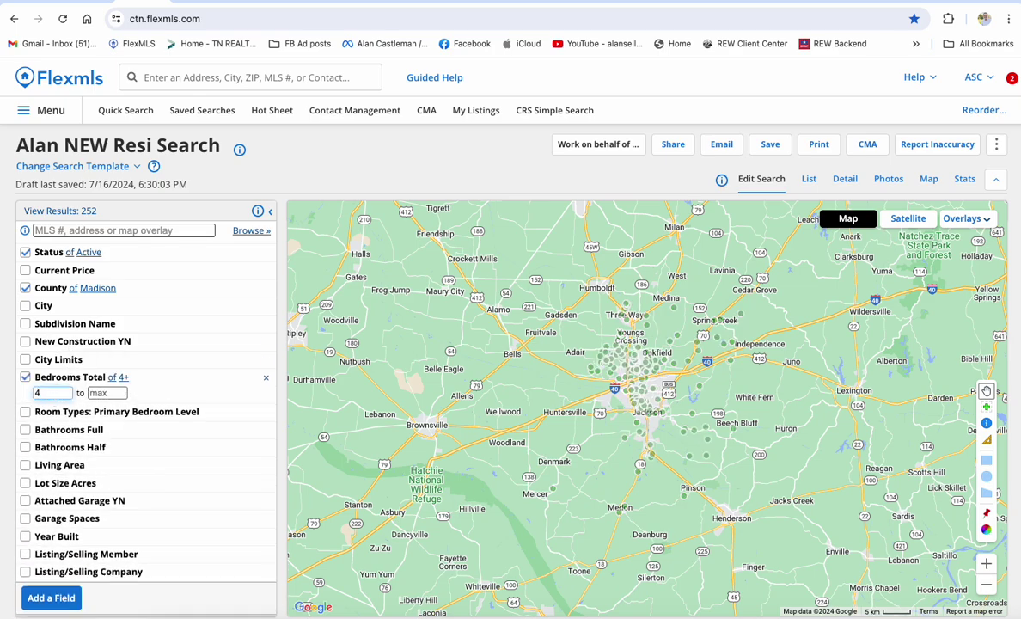
left_click(102, 360)
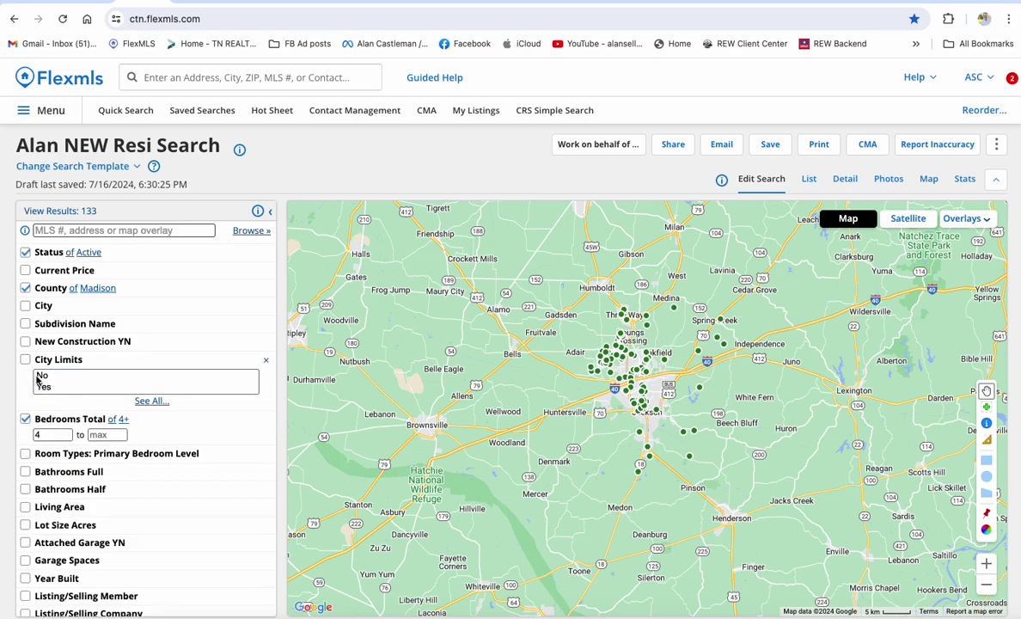
left_click(266, 359)
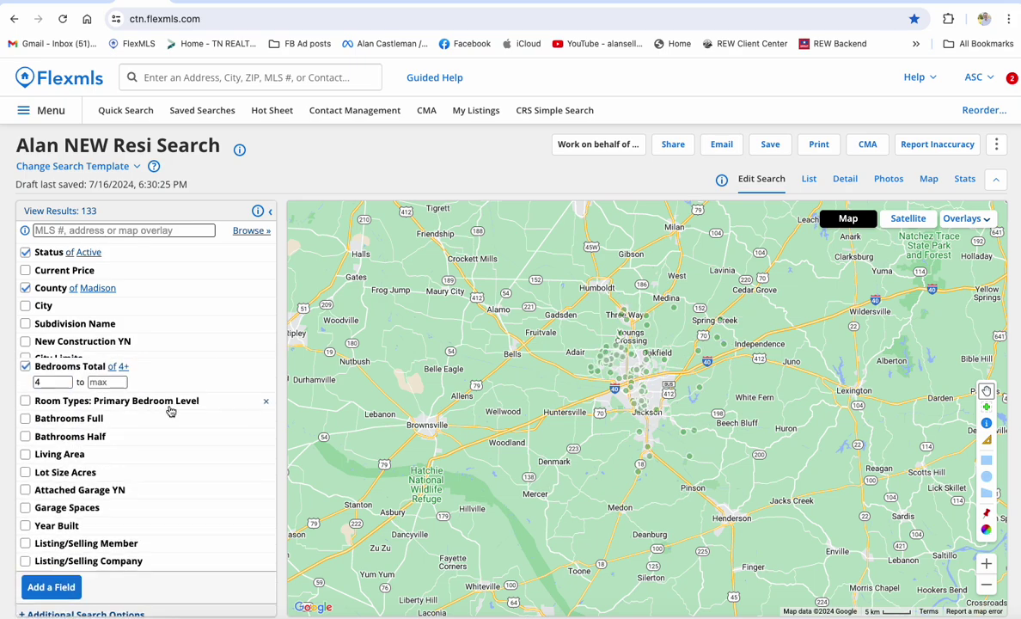
Set the minimum number of full bathrooms to 3
left_click(61, 414)
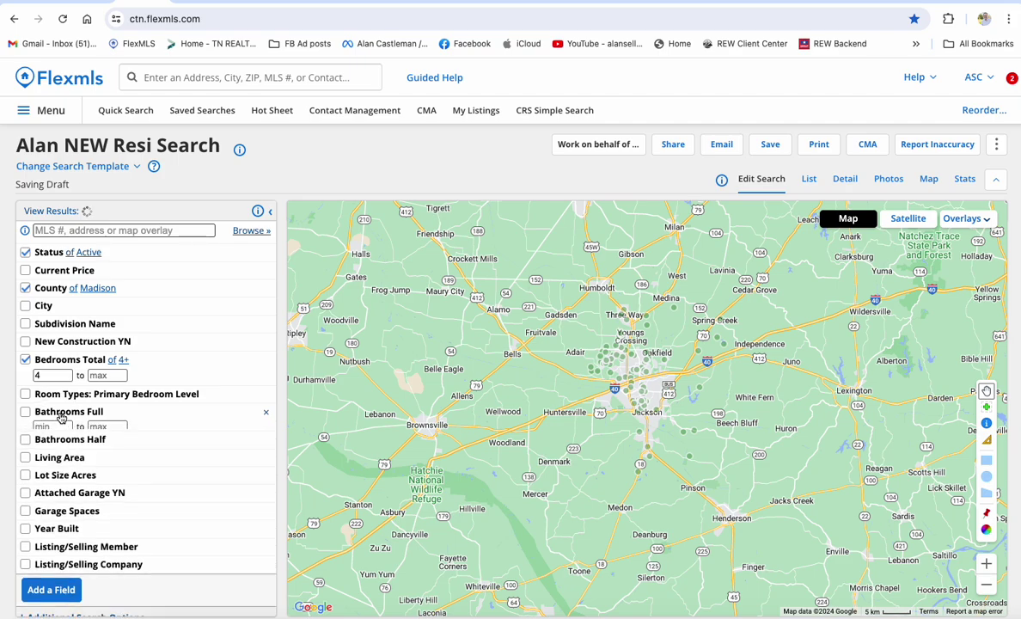
left_click(41, 427)
type("3")
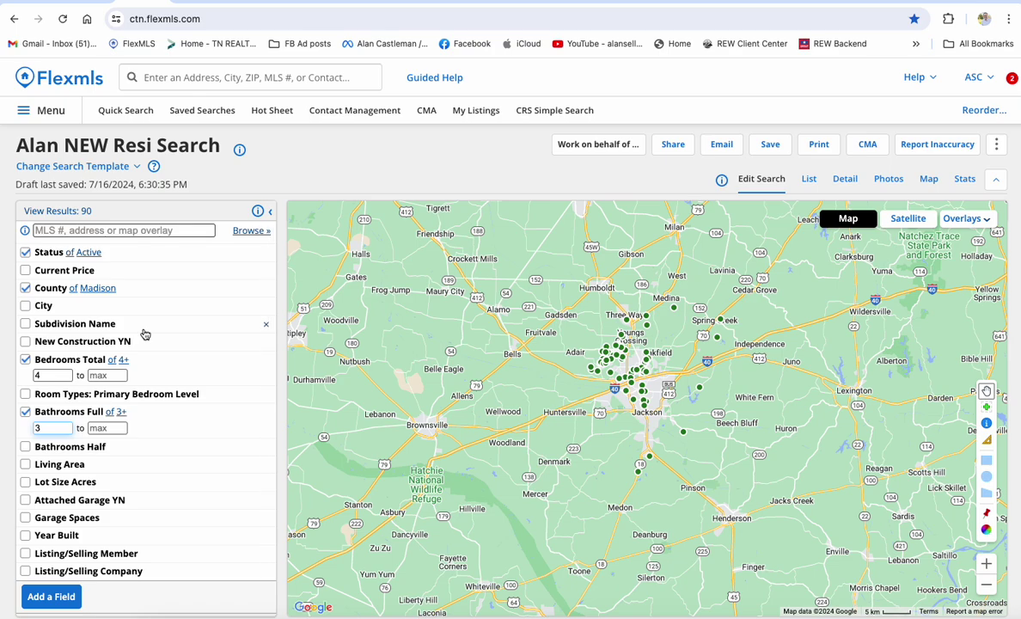
Limit the lot size to a range of 2 to 10 acres
left_click(81, 485)
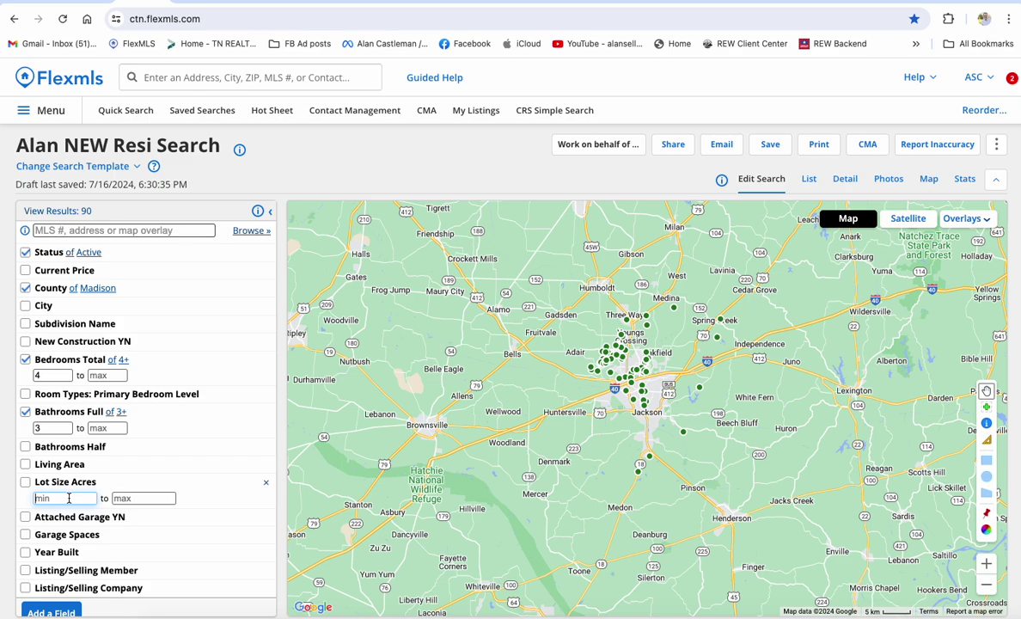
type("2")
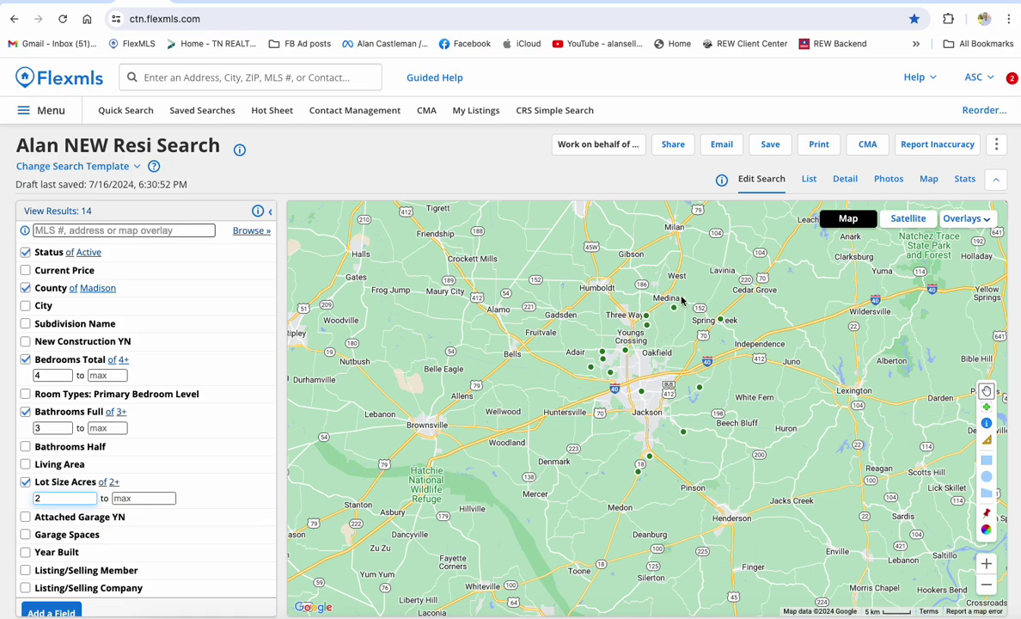
left_click(129, 498)
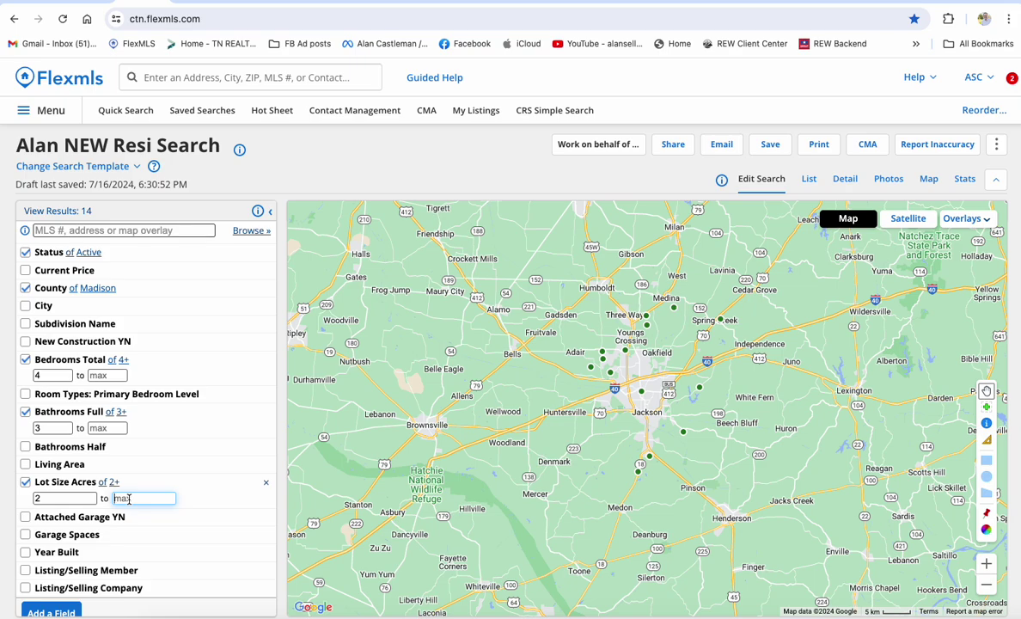
type("10")
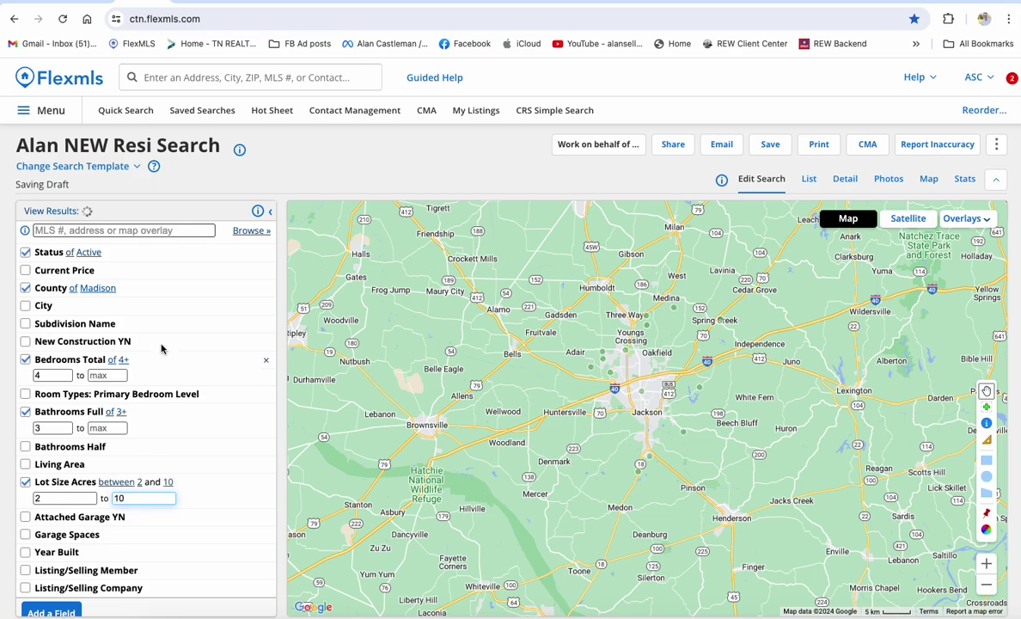
Cycle the Lot Size Acres condition through its "not between" and "in ranges of" forms and return it to "between"
left_click(112, 485)
left_click(112, 484)
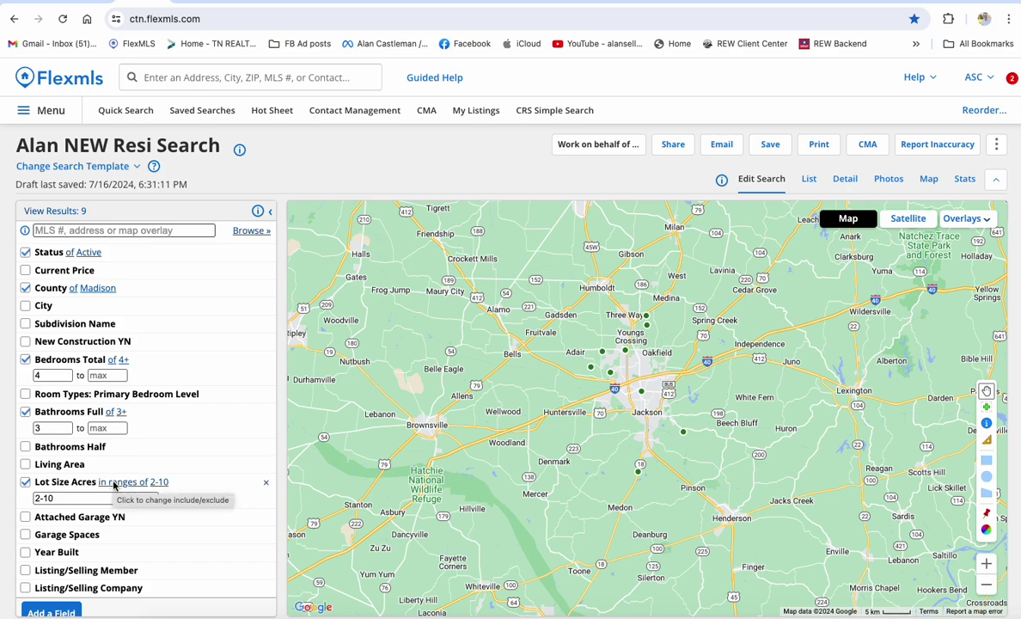
left_click(114, 485)
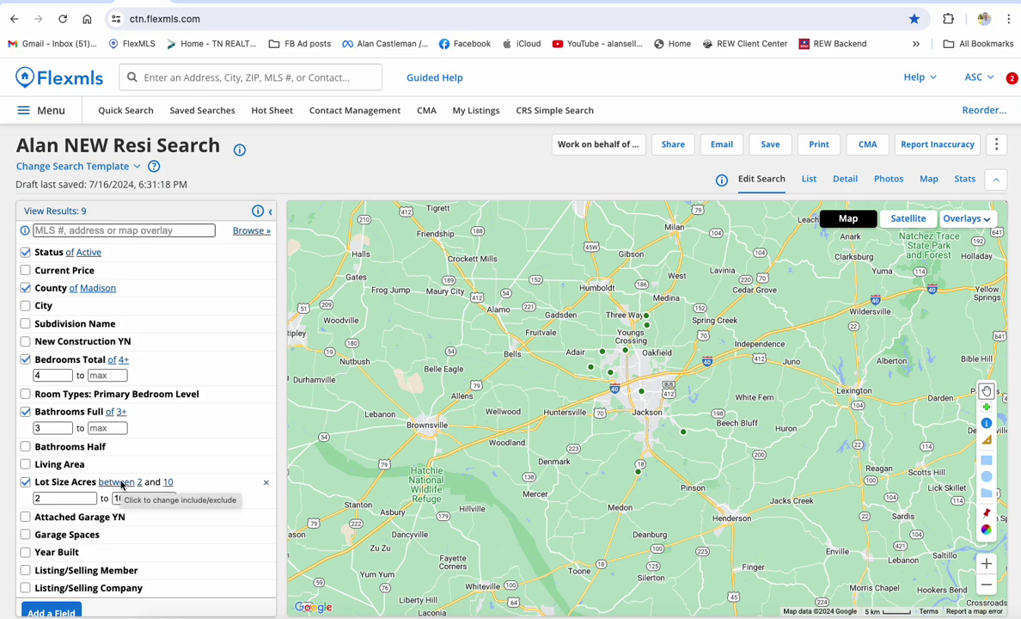
left_click(121, 483)
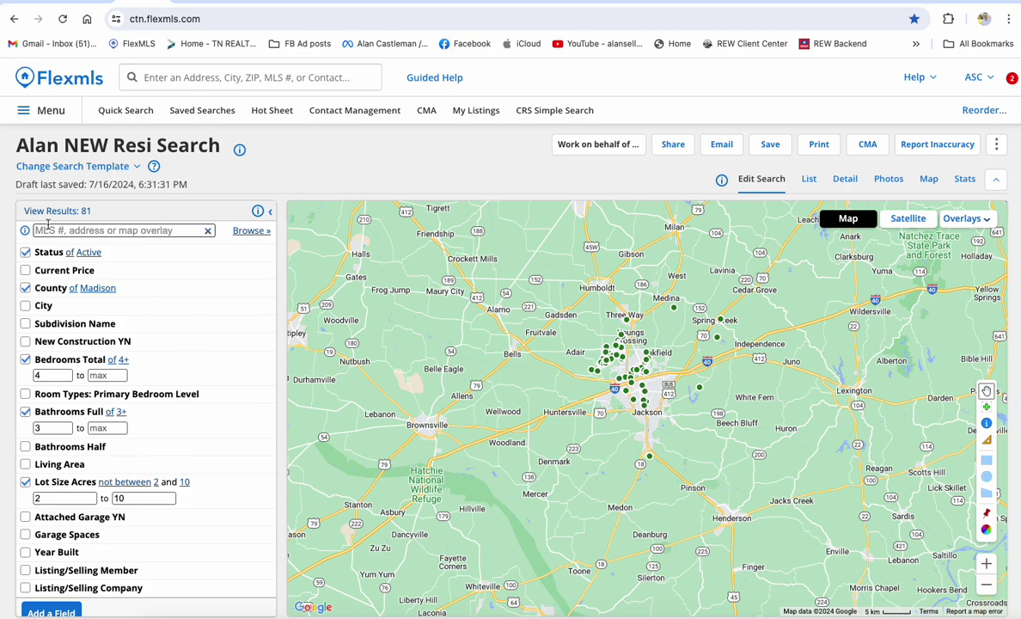
left_click(144, 483)
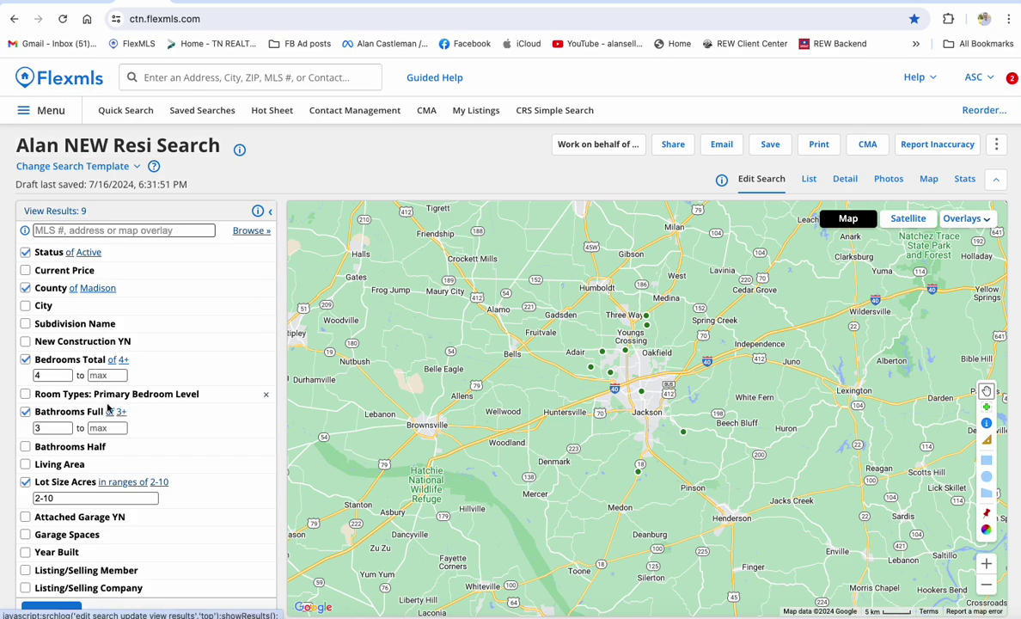
left_click(125, 483)
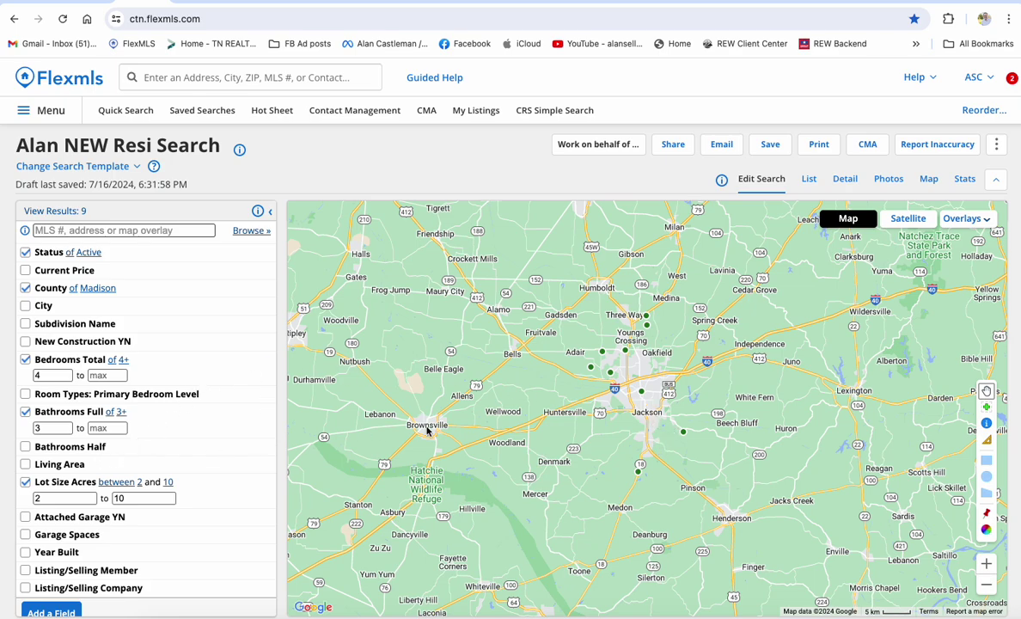
Preview the map listings just north of Jackson and southeast of it, closing each listing's details
left_click(642, 394)
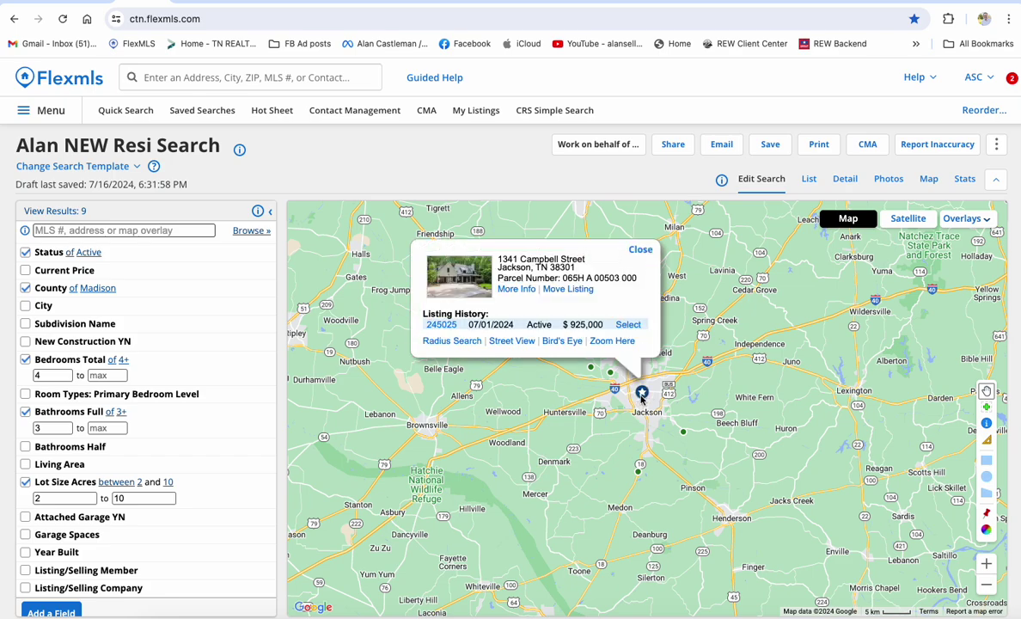
left_click(641, 249)
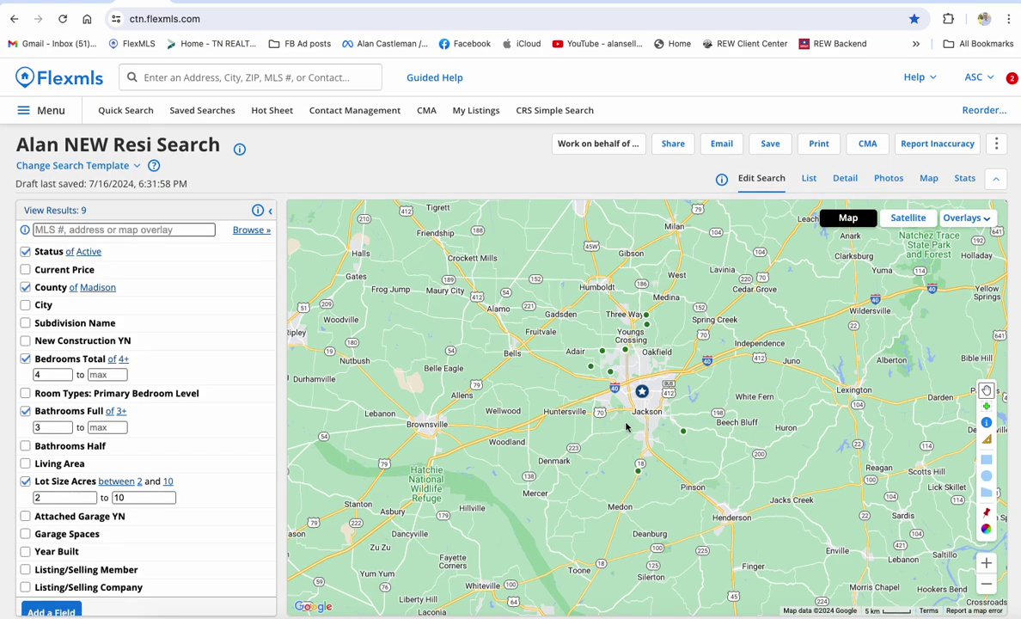
left_click(684, 433)
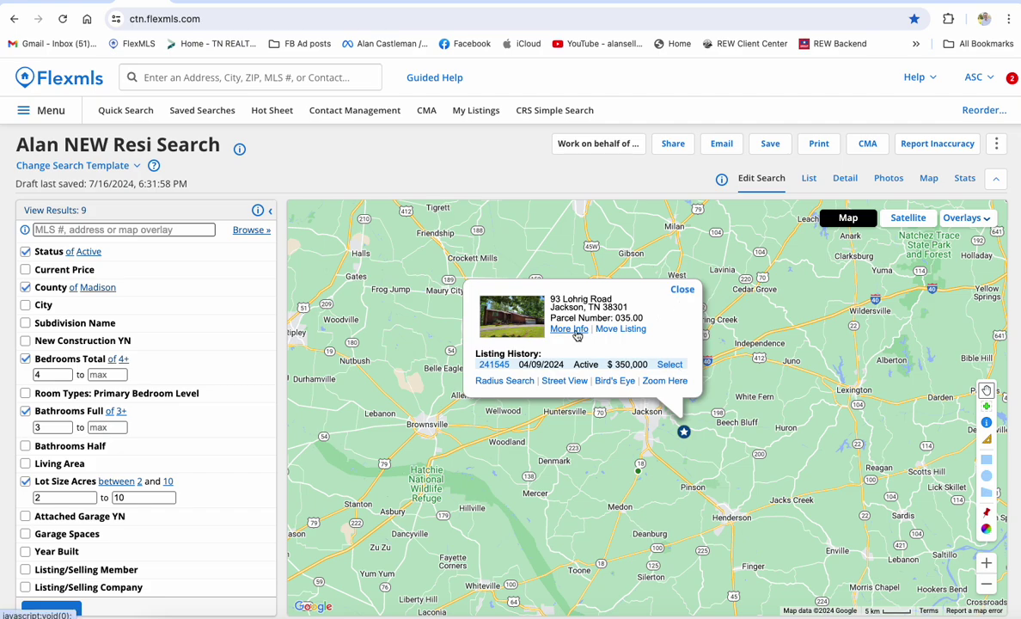
left_click(681, 290)
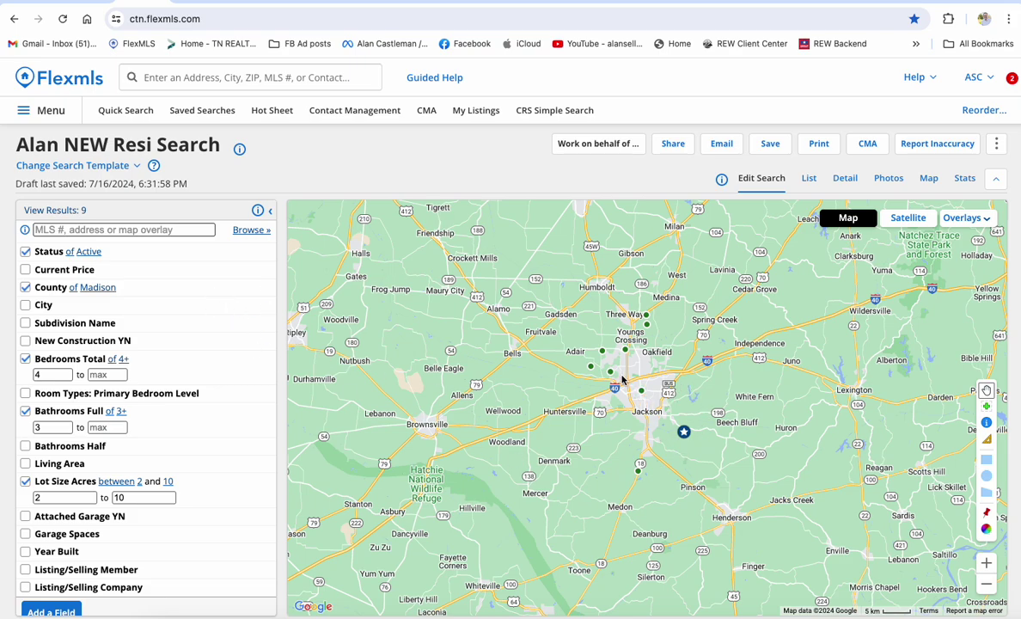
Try to draw a polygon search area north of Interstate 40, enclosing Adair, Oakfield, Three Way and Medina
left_click(987, 493)
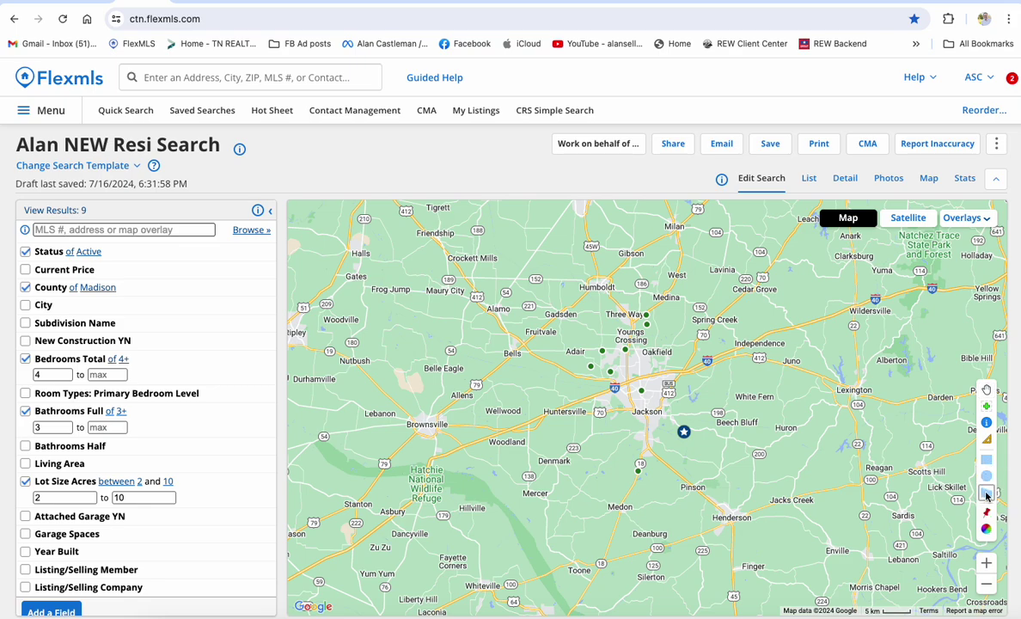
left_click(576, 406)
left_click(664, 375)
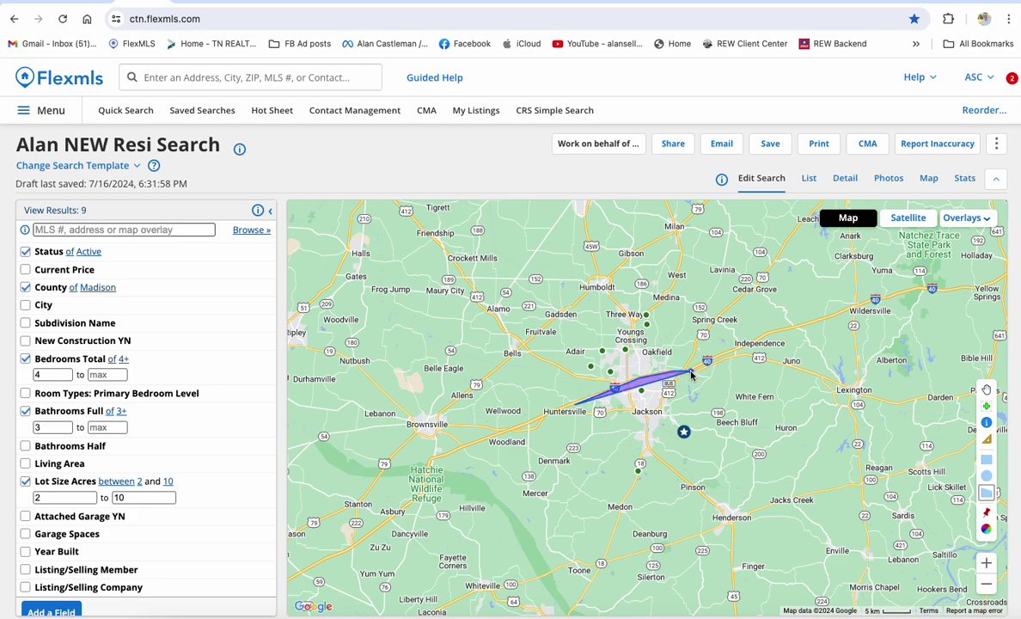
left_click(717, 358)
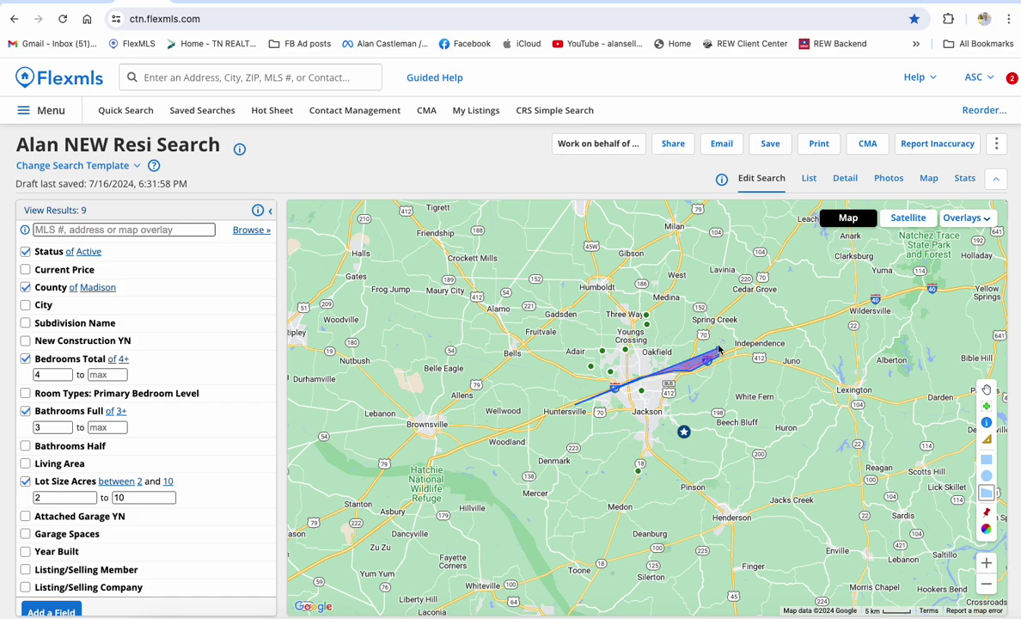
left_click(710, 274)
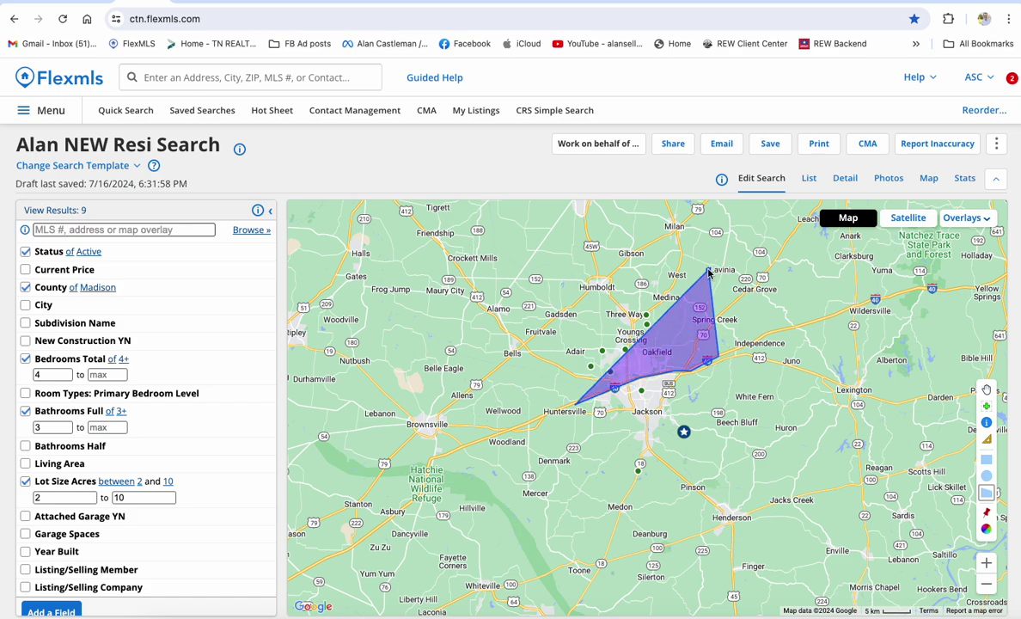
left_click(551, 306)
left_click(538, 357)
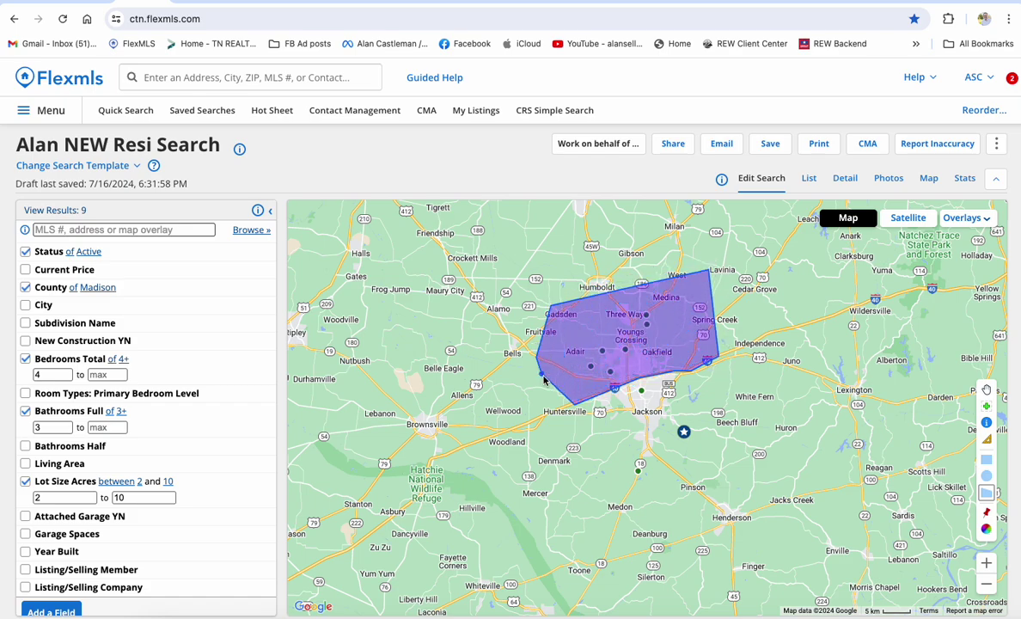
double_click(575, 406)
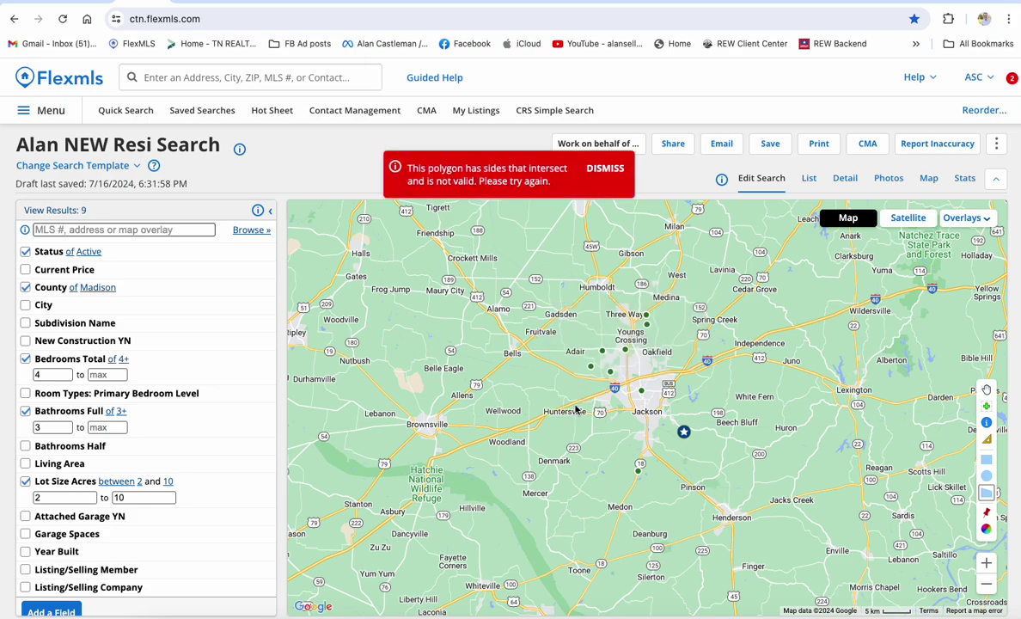
left_click(606, 167)
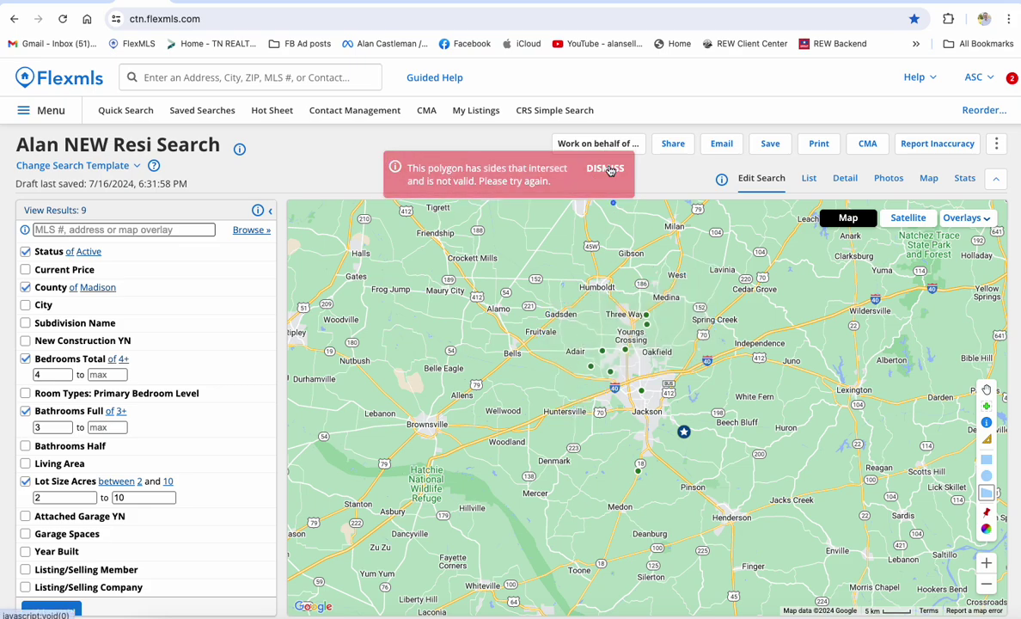
Draw a polygon search area north of Interstate 40 enclosing Adair, Three Way and Oakfield, and zoom the map to it
left_click(548, 319)
left_click(662, 291)
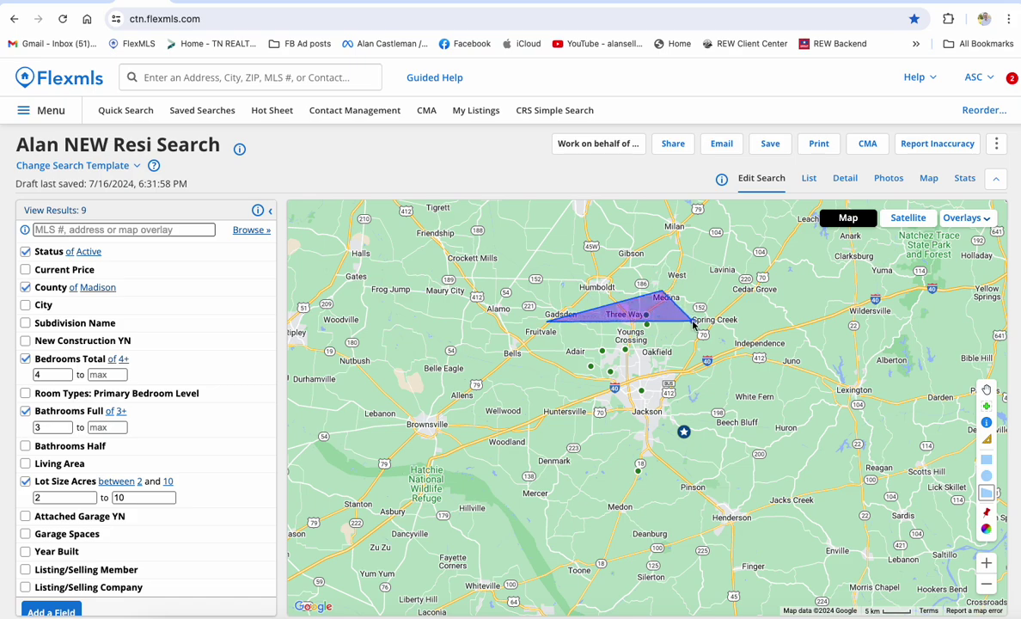
left_click(698, 349)
left_click(696, 363)
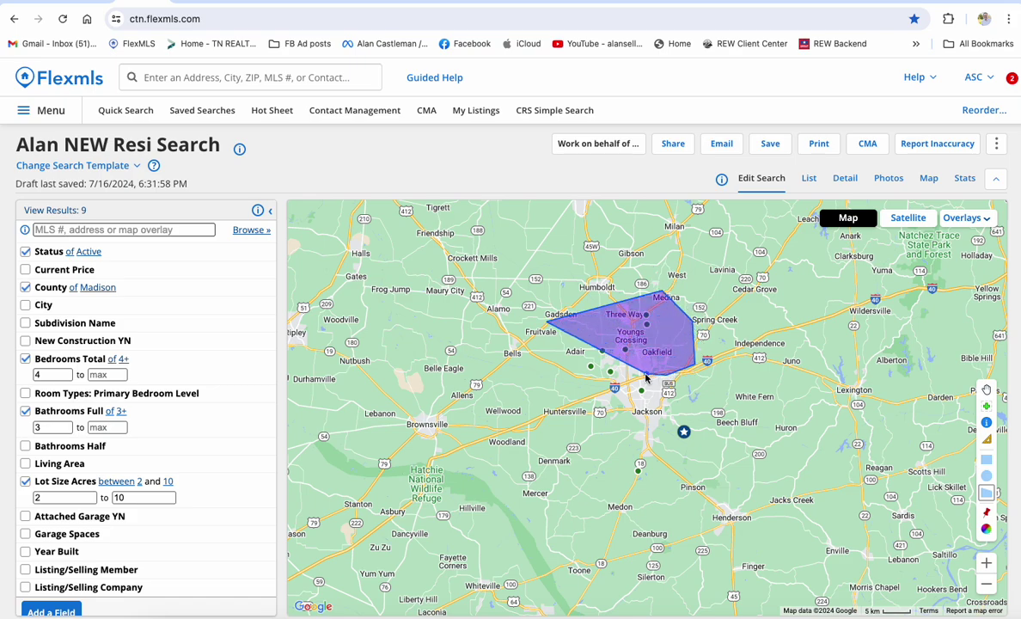
left_click(574, 407)
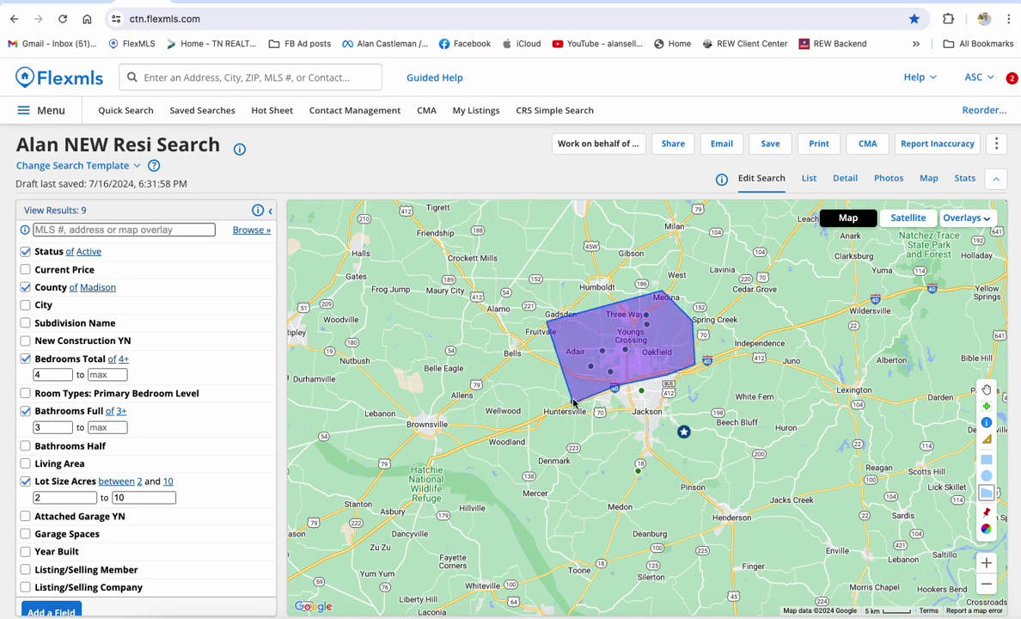
left_click(547, 325)
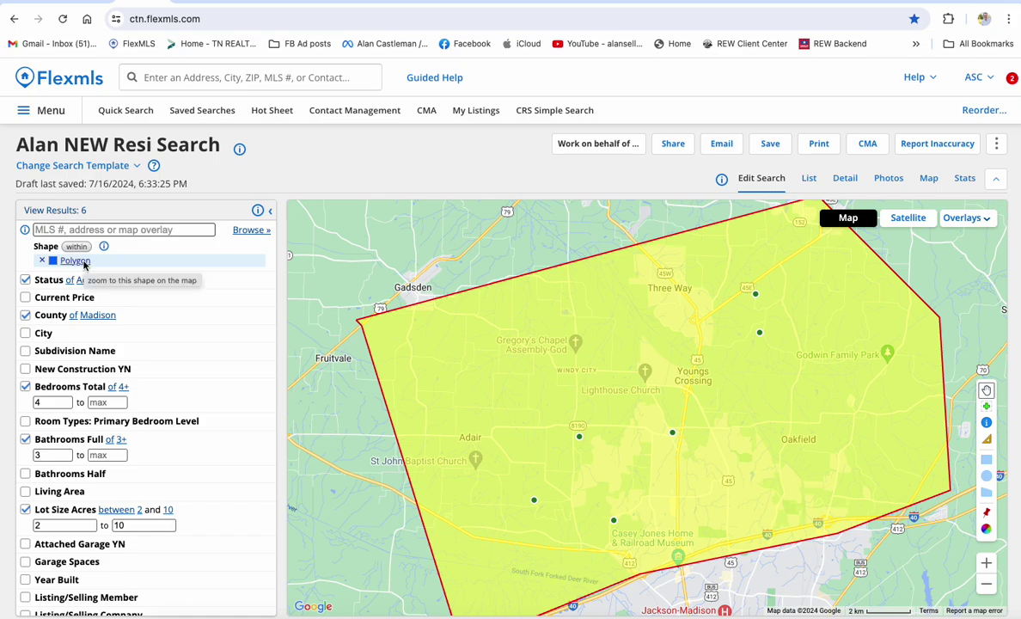
left_click(75, 260)
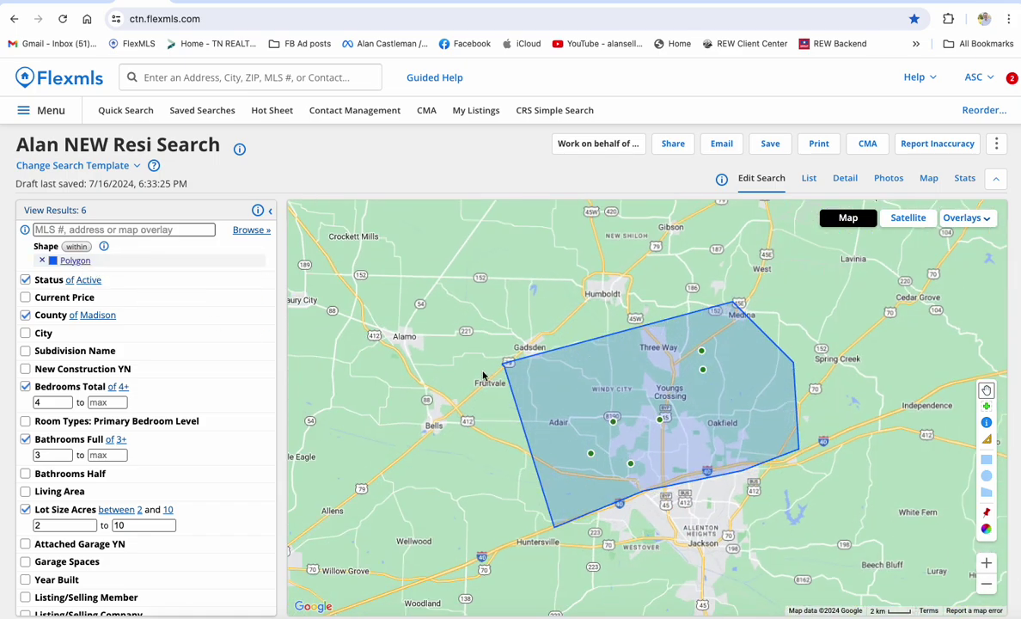
List the search results and view the options for sharing them
left_click(55, 209)
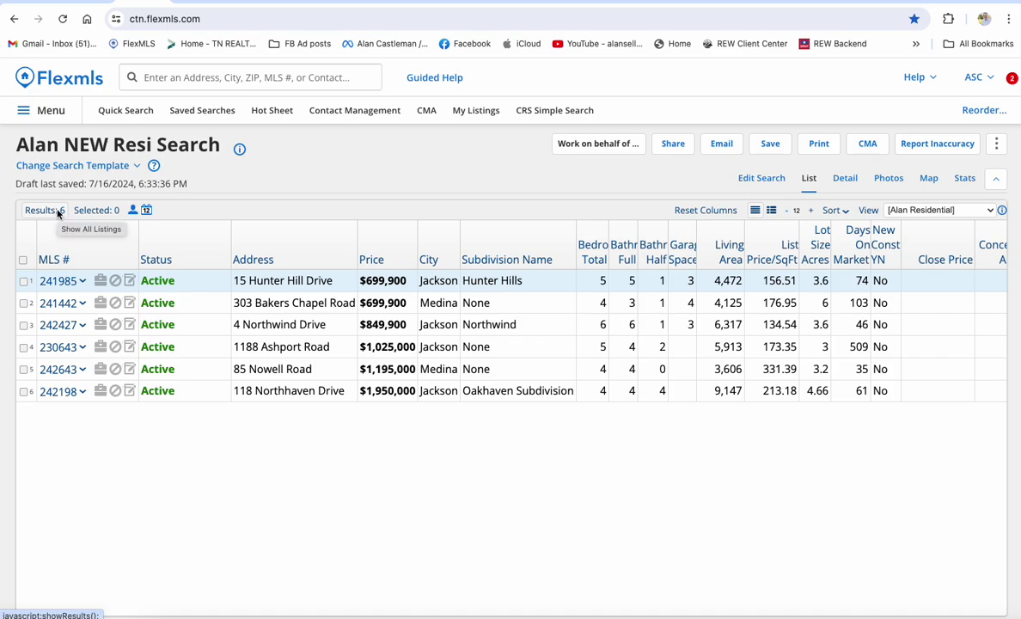
left_click(675, 153)
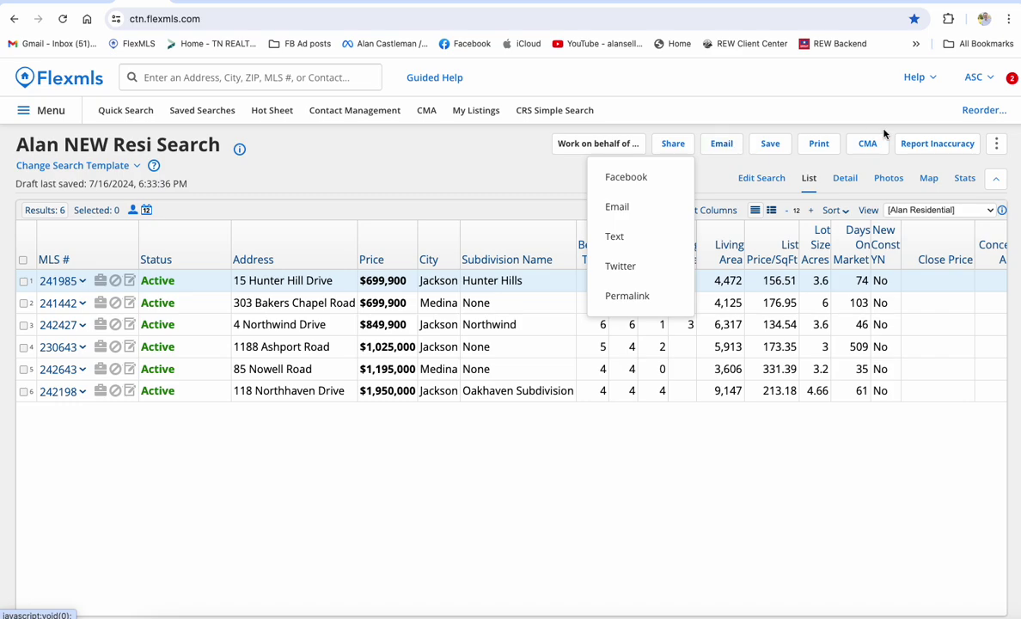
left_click(511, 165)
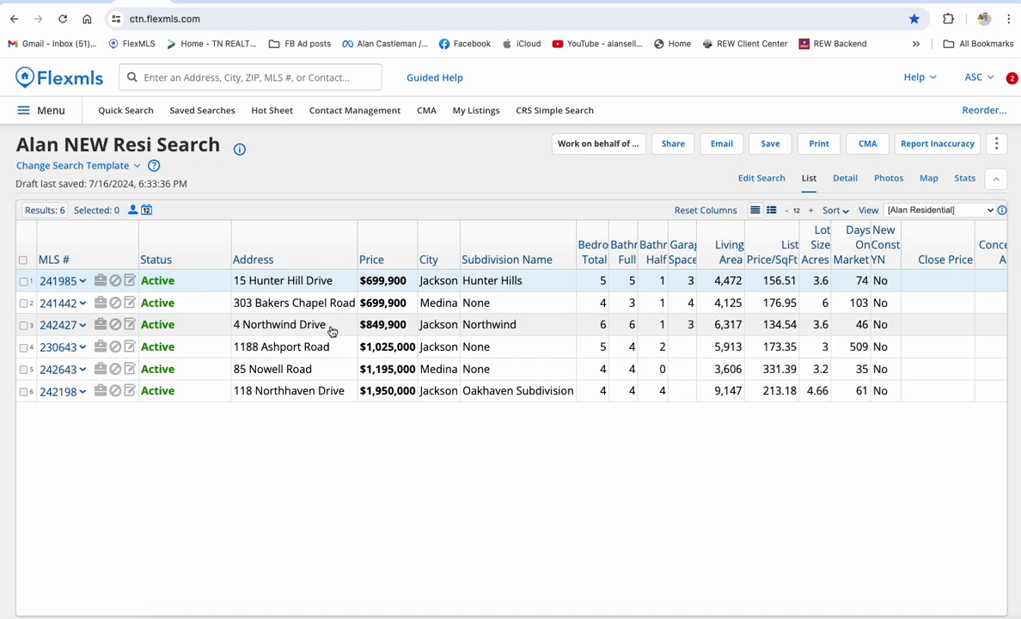
Start saving the search and look through the existing saved searches it could replace
left_click(768, 143)
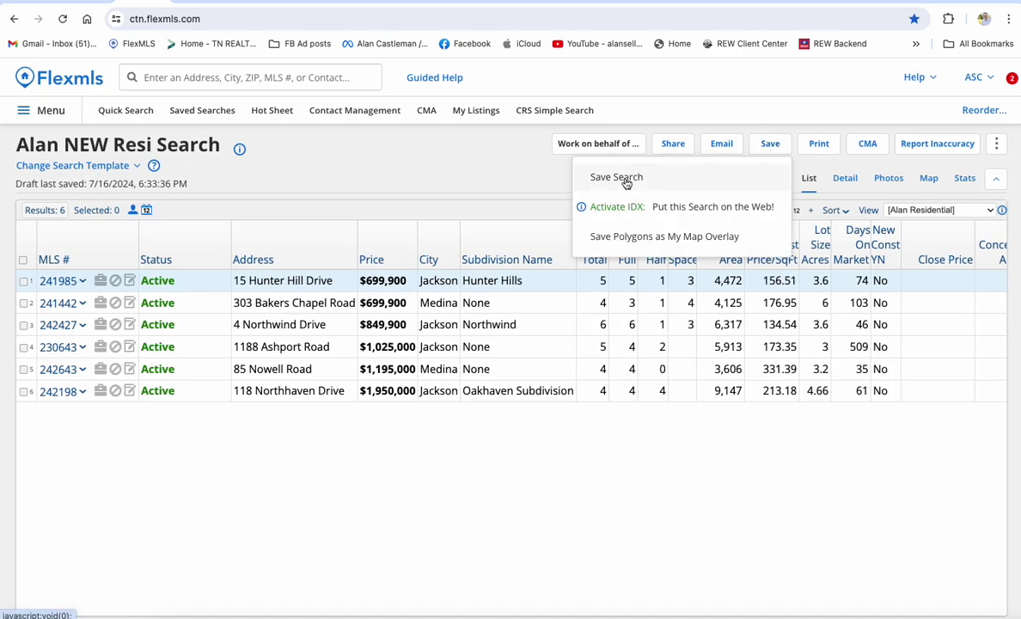
left_click(626, 179)
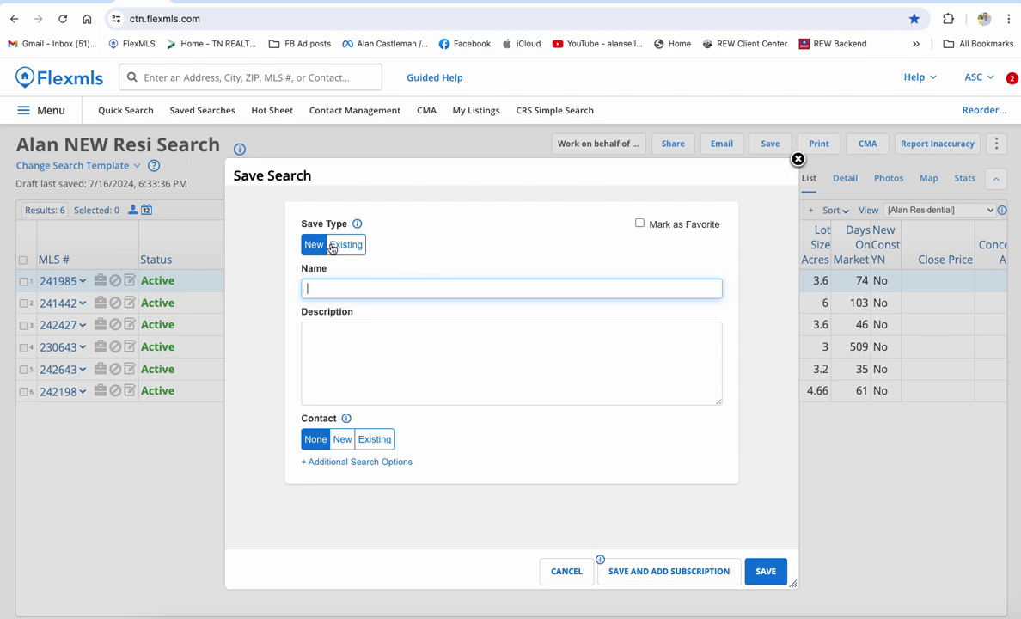
left_click(341, 246)
scroll(343, 325, "down", 2)
scroll(343, 325, "down", 3)
scroll(343, 325, "up", 4)
Set the save type to new and name the search "North Madison 4/3 2-10ac"
left_click(311, 246)
type("North Madison 4/3")
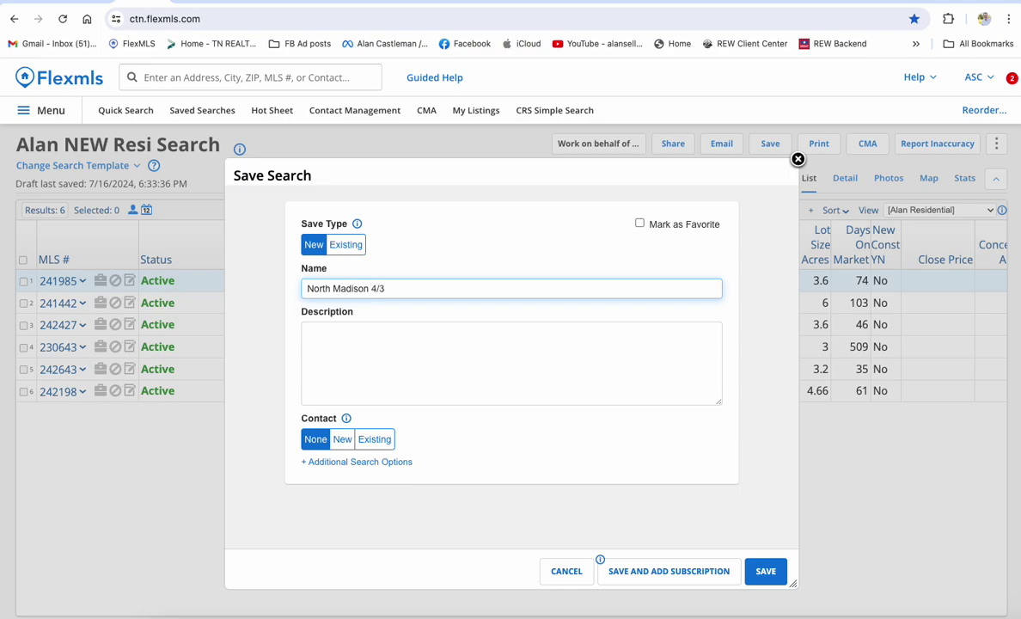
type("-10ac")
Enter placeholder text as the search description and clear it again
left_click(326, 330)
type(";kjn'in ff'lknSF'lkn")
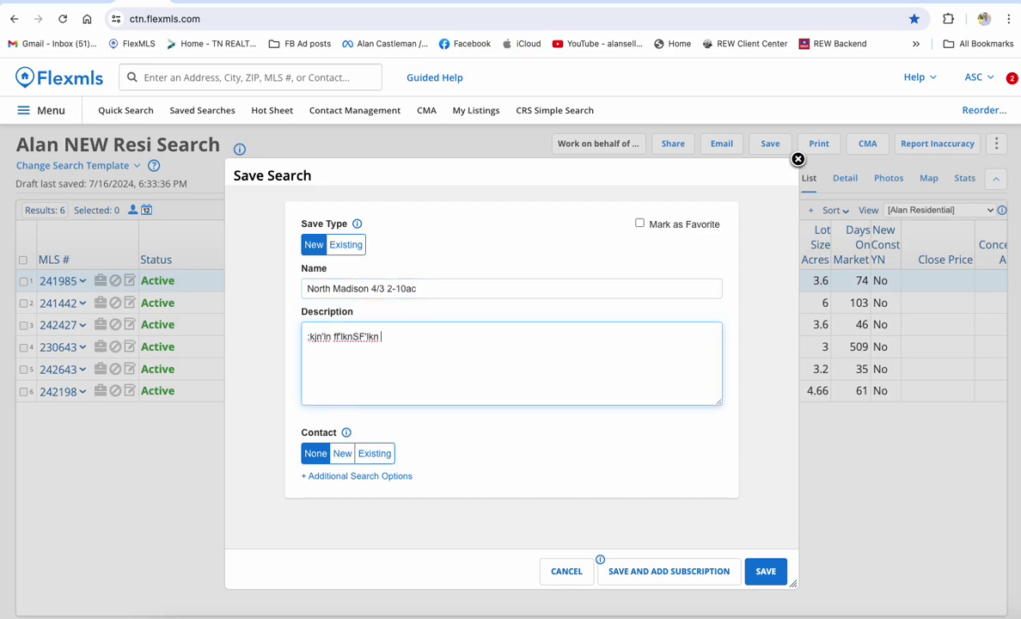
left_click_drag(382, 336, 310, 336)
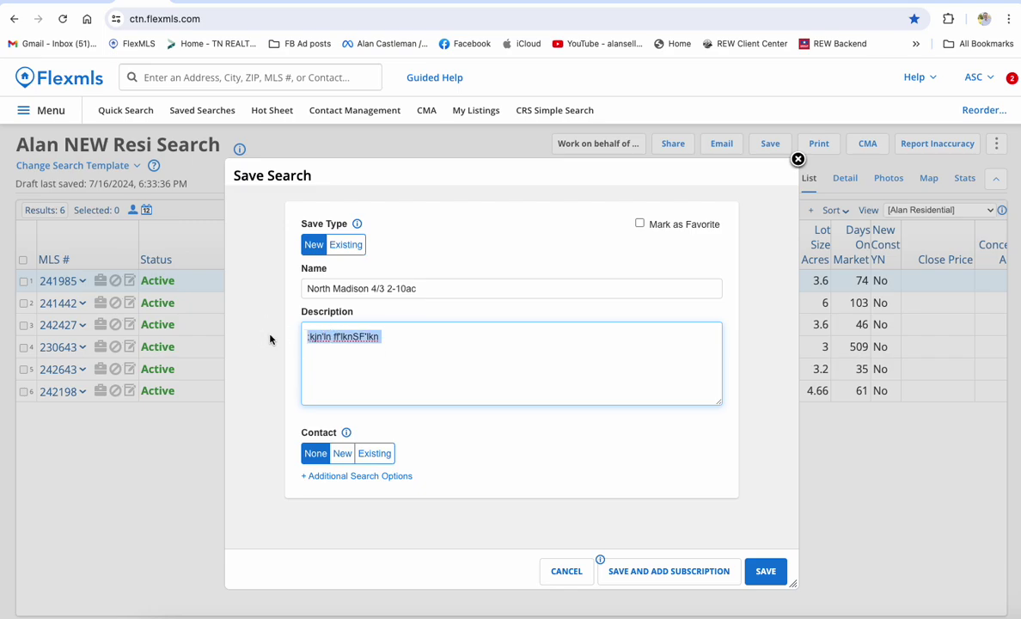
key("BackSpace")
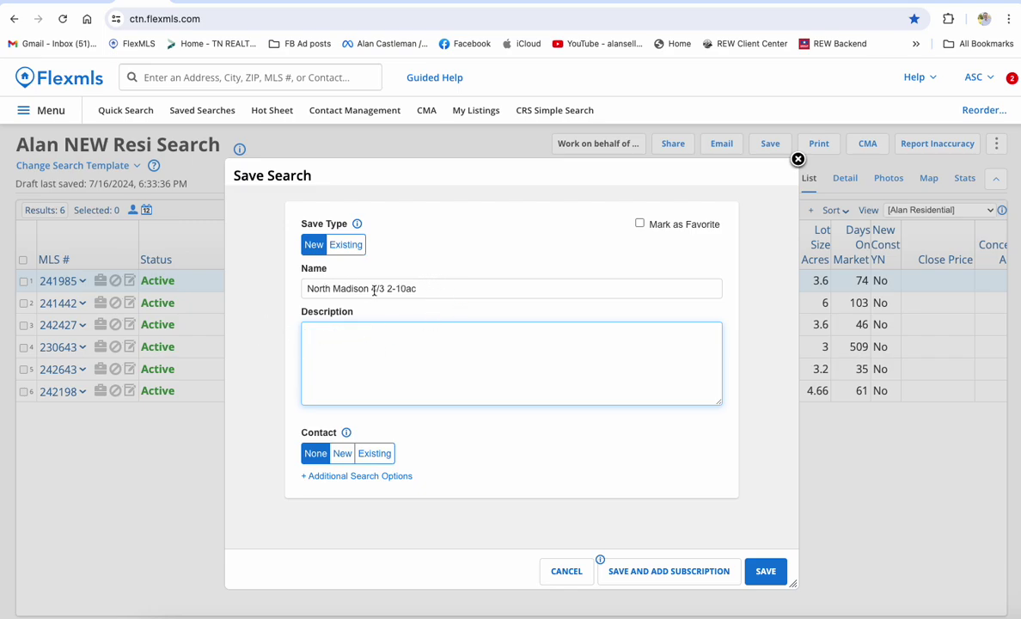
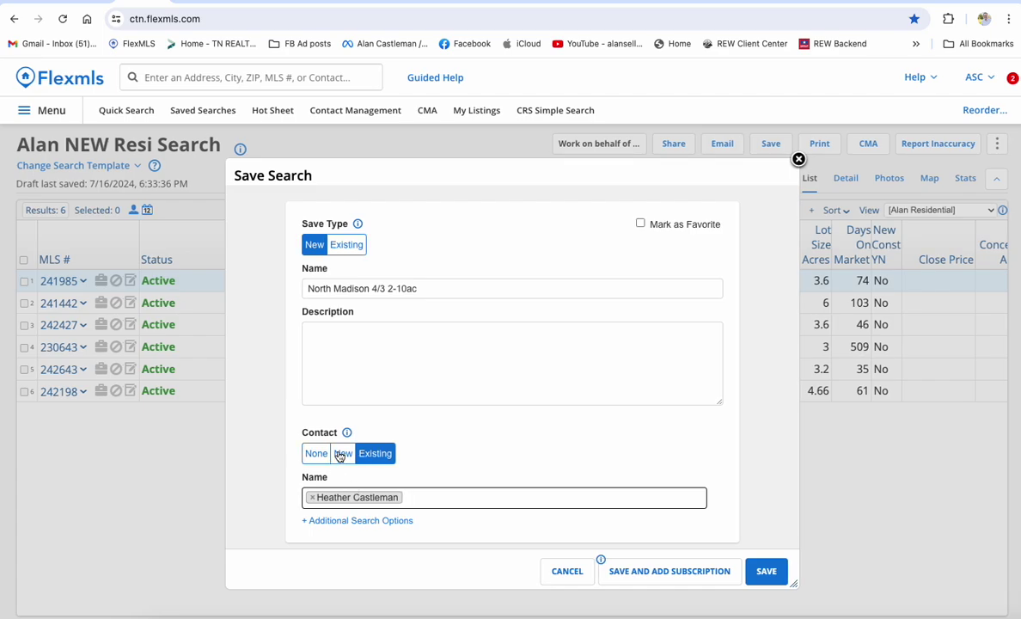
Try attaching a new contact to the search, entering the contact's full name and leaving the e-mail blank
left_click(340, 454)
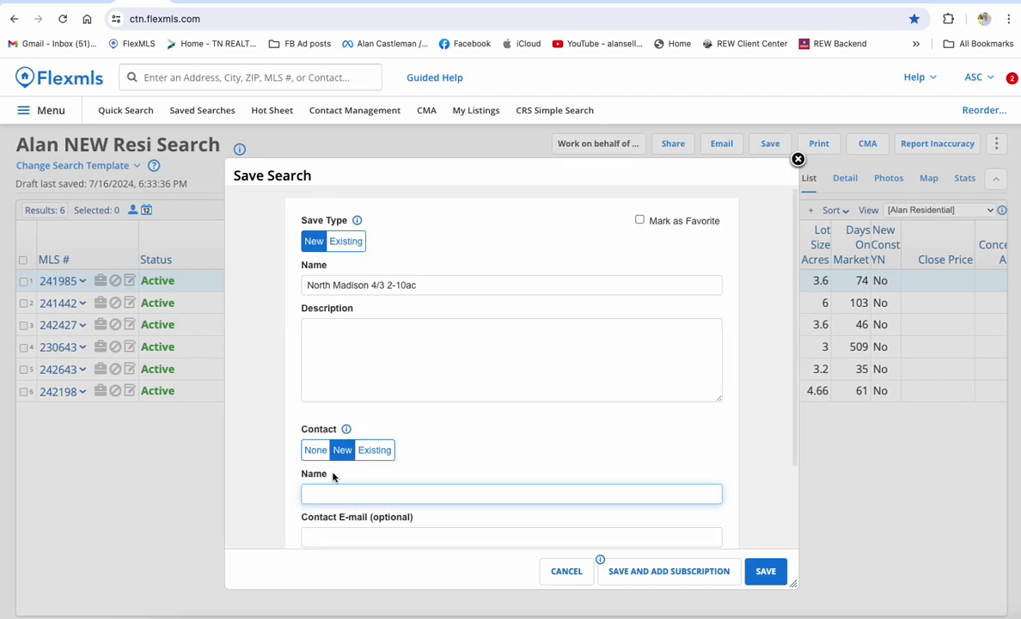
scroll(332, 494, "down", 2)
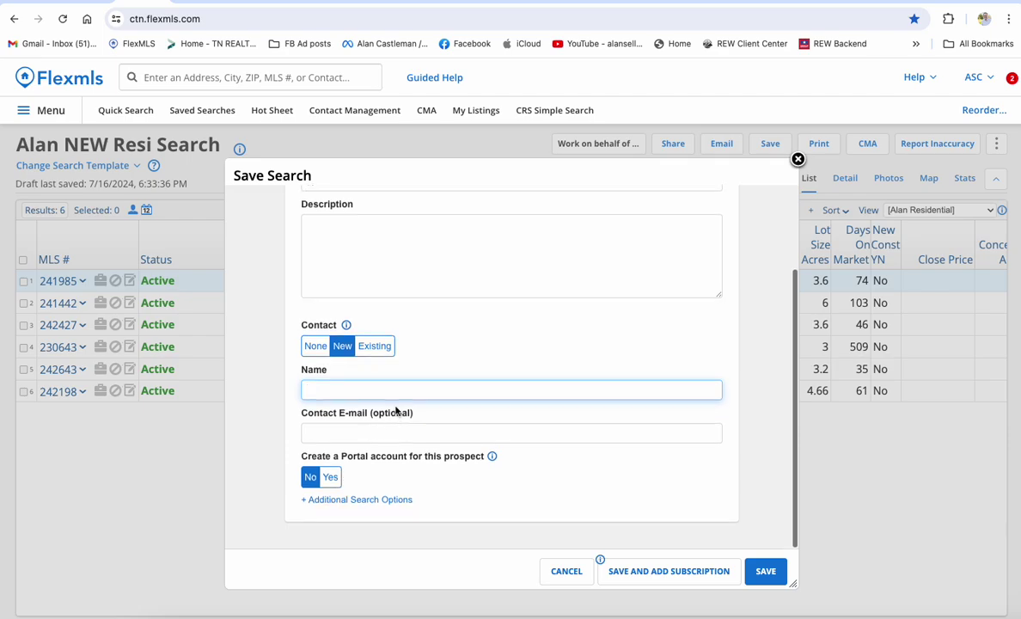
type("John Smith")
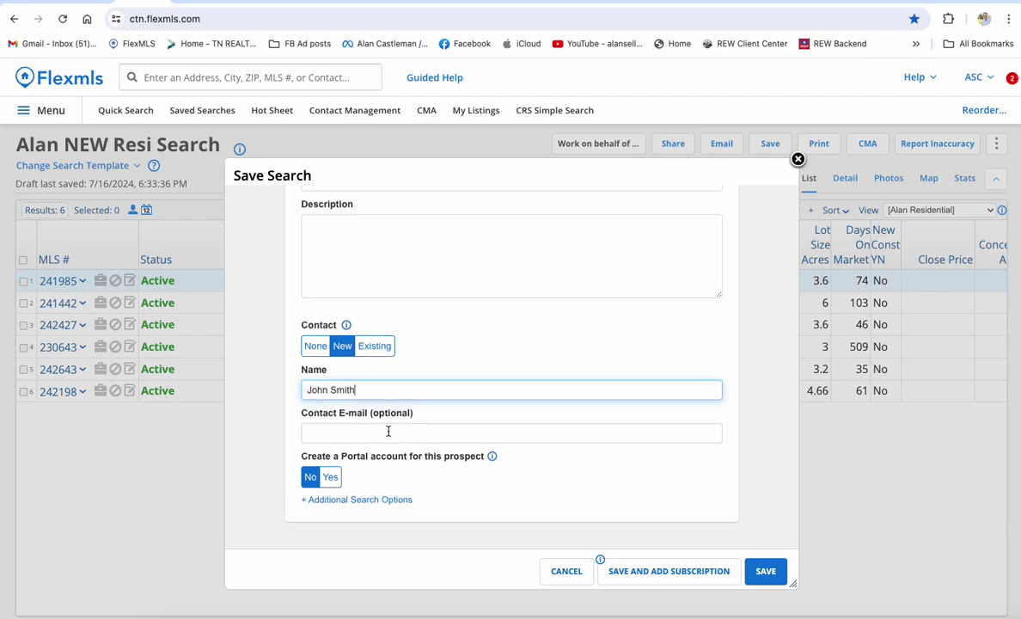
left_click(387, 433)
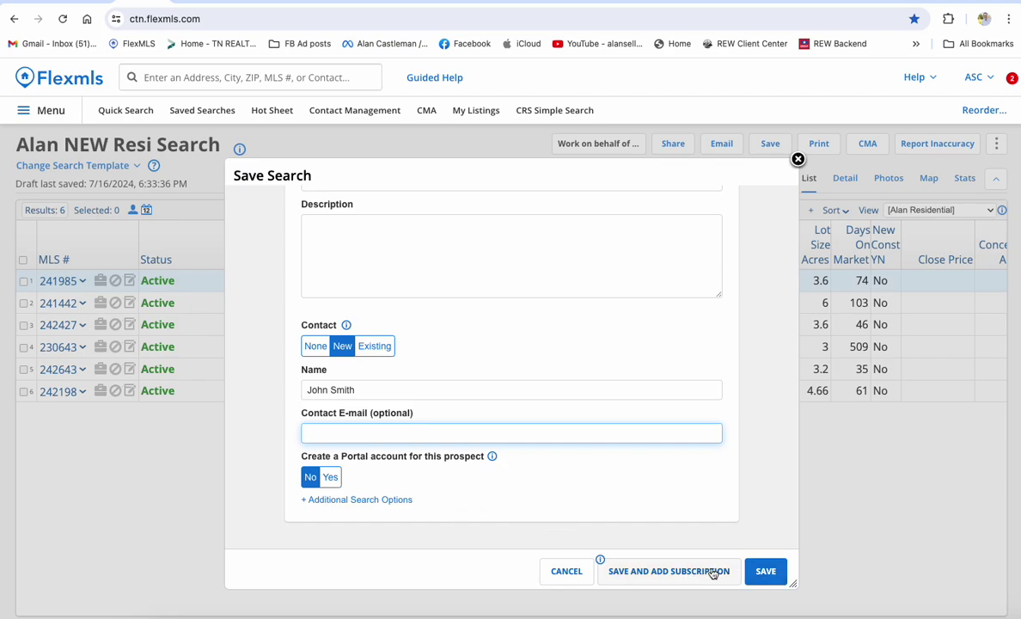
scroll(478, 451, "up", 3)
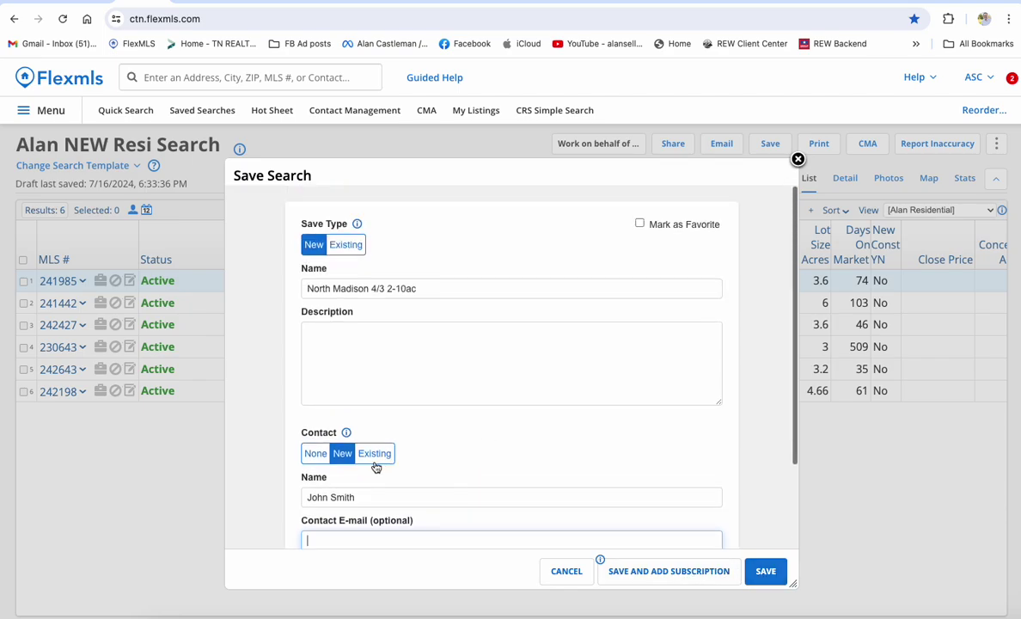
Set the search's contact to none and save the search
left_click(316, 454)
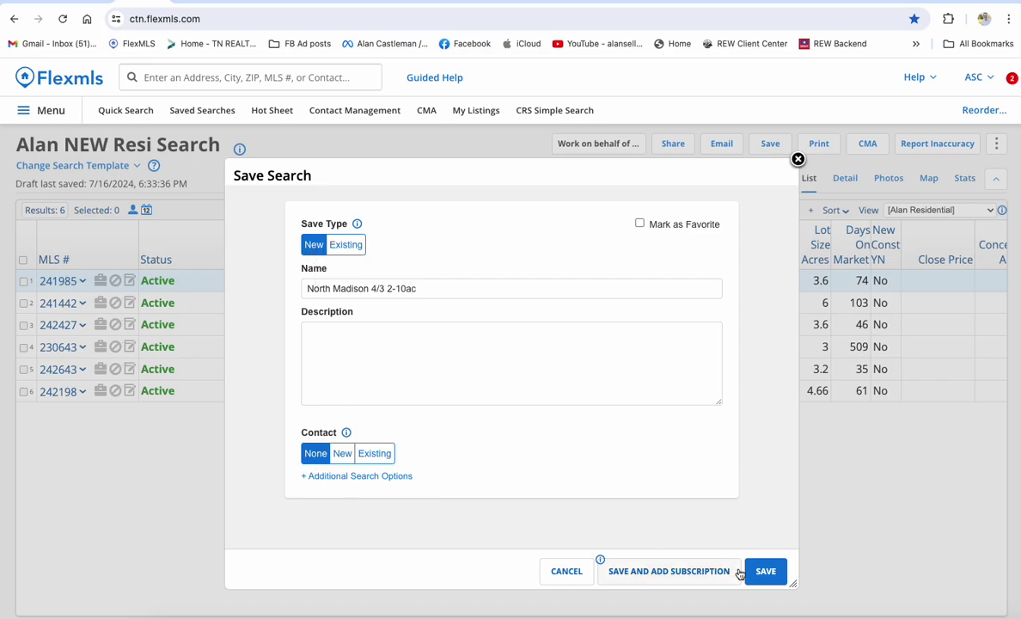
left_click(764, 576)
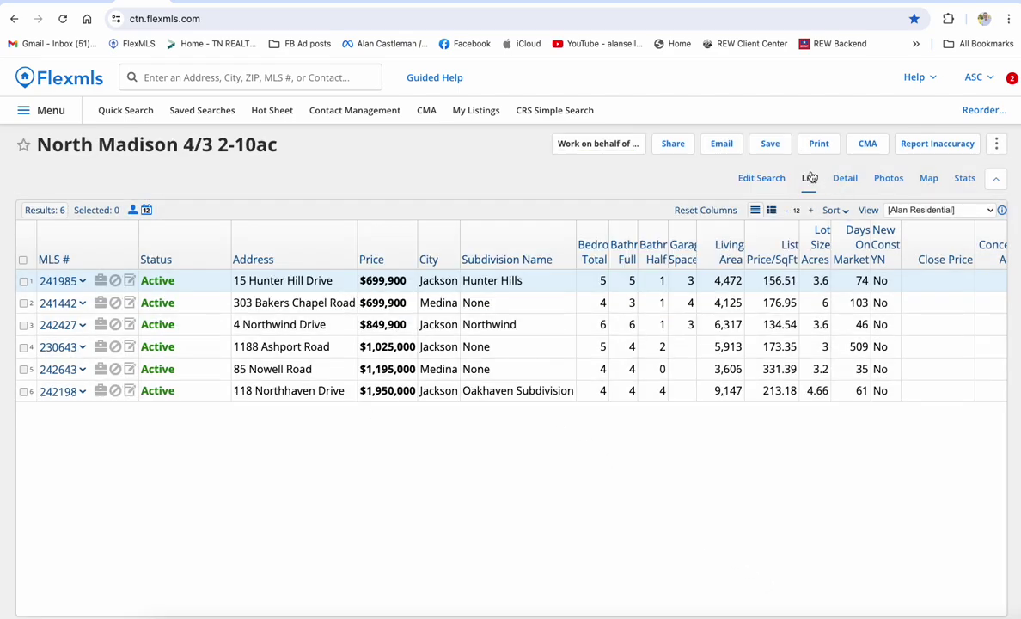
Review the existing and new save types for the saved search, and leave without saving
left_click(771, 147)
left_click(605, 176)
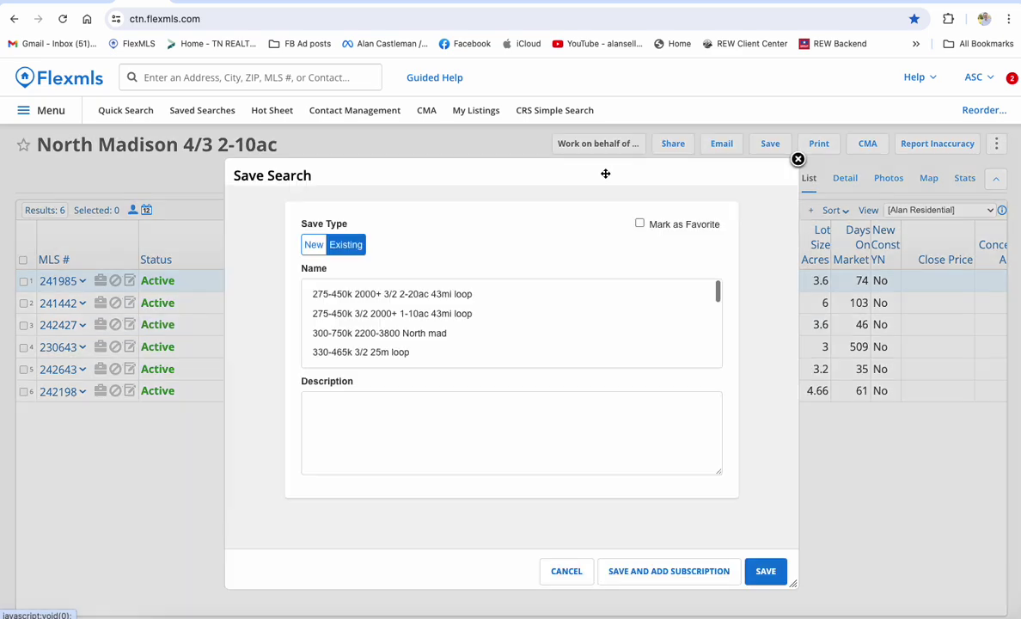
left_click(310, 244)
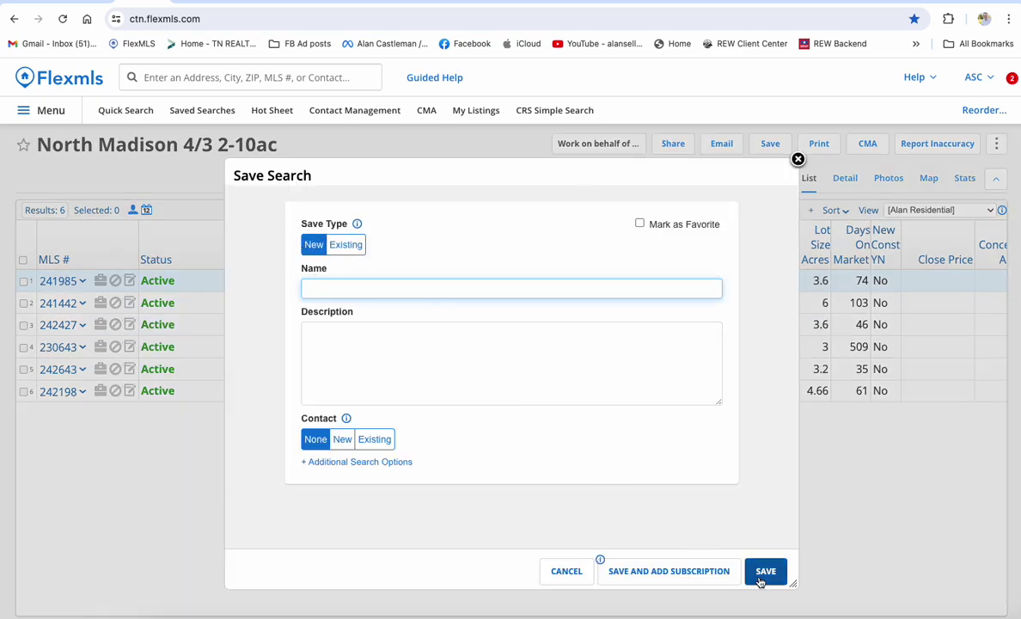
left_click(798, 160)
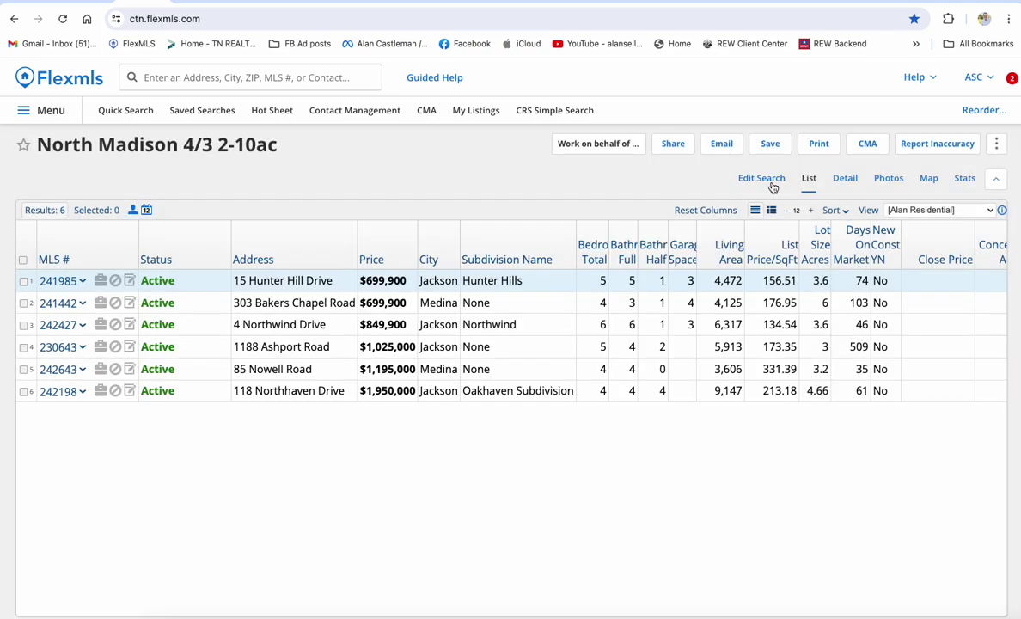
Return to the home page and switch the dashboard to AC Home
left_click(61, 83)
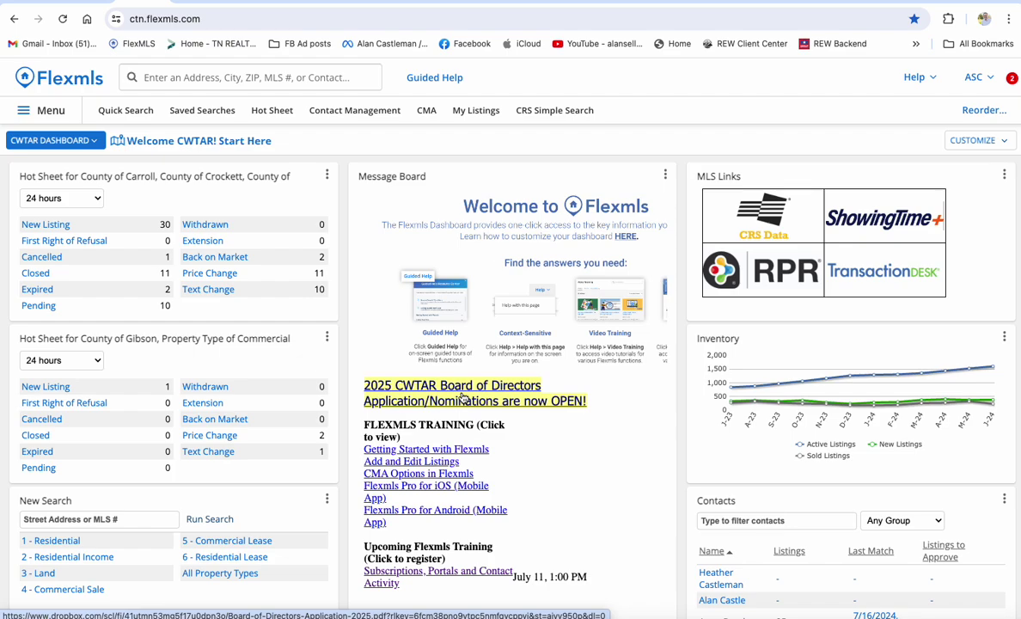
scroll(459, 397, "down", 3)
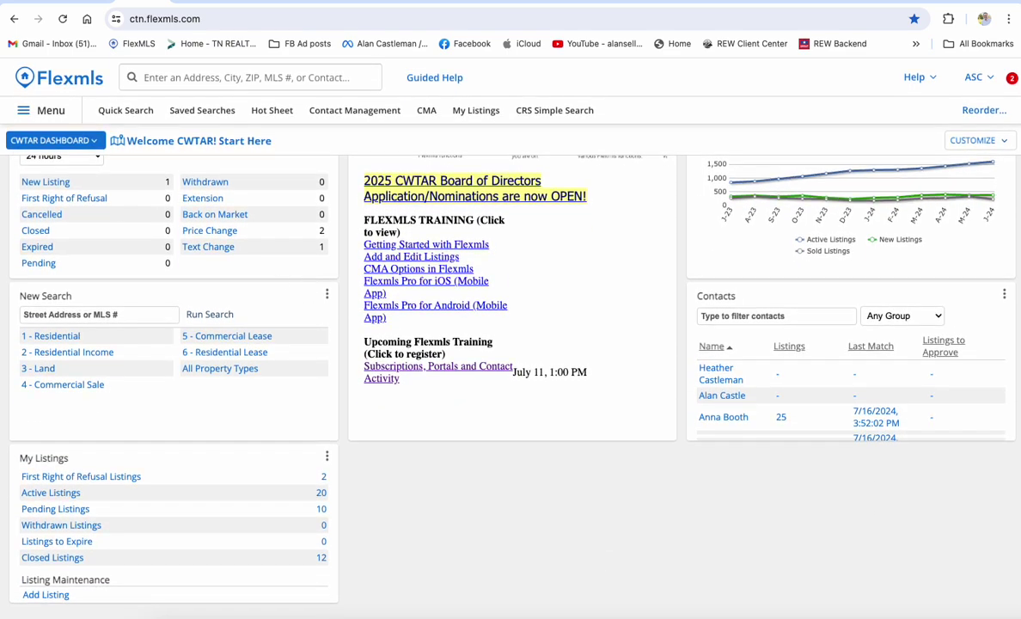
left_click(25, 139)
left_click(26, 178)
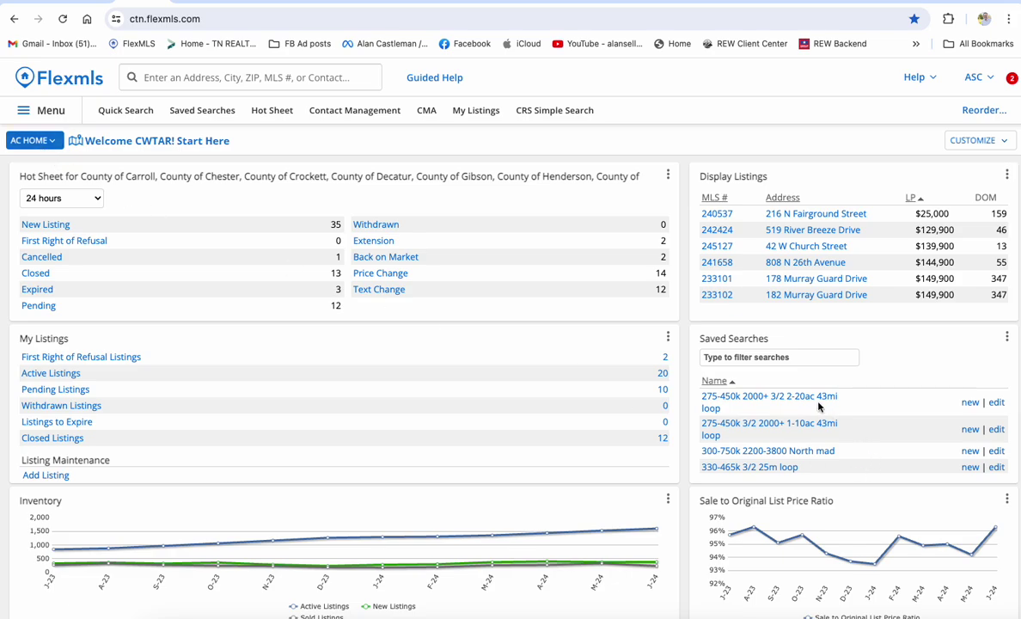
Find "North Madison 4/3 2-10ac" among the dashboard's saved searches and open its results
scroll(815, 434, "down", 10)
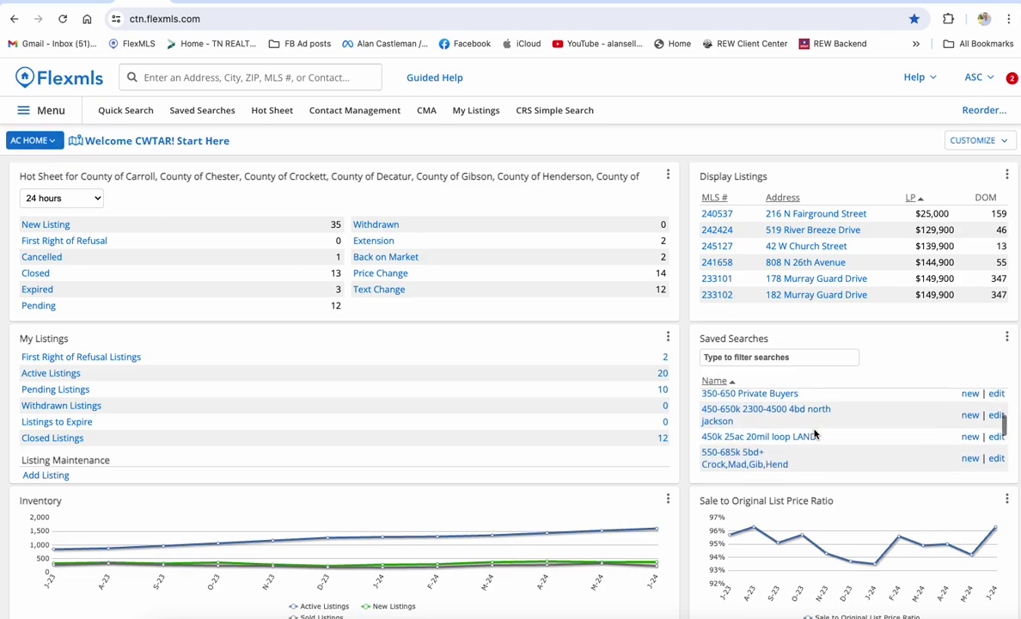
scroll(814, 435, "down", 5)
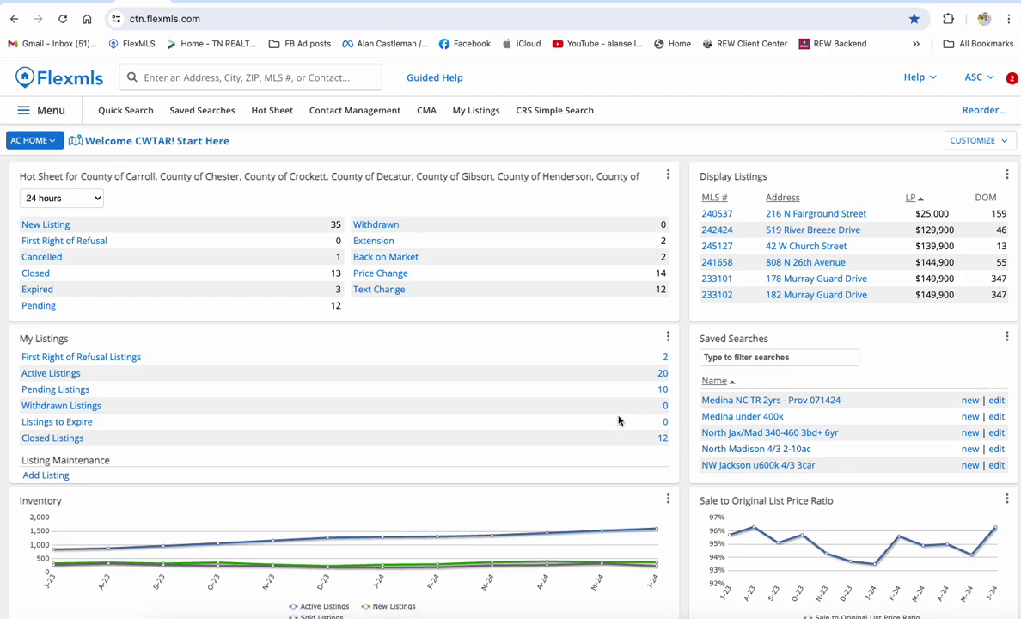
left_click(733, 450)
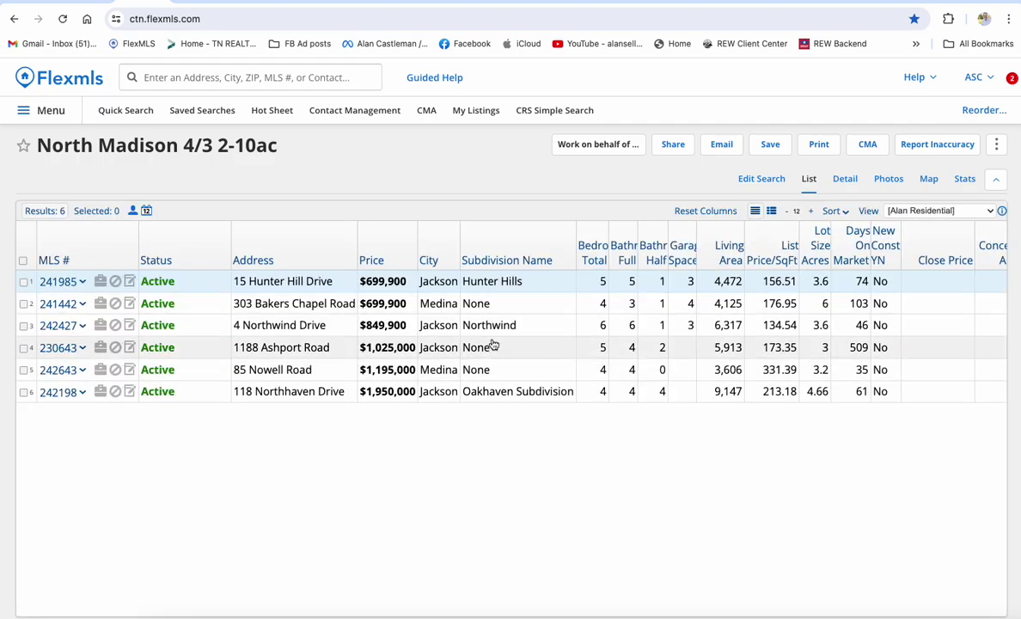
Edit the search to require at least 3 garage spaces and list the matching listings
left_click(746, 181)
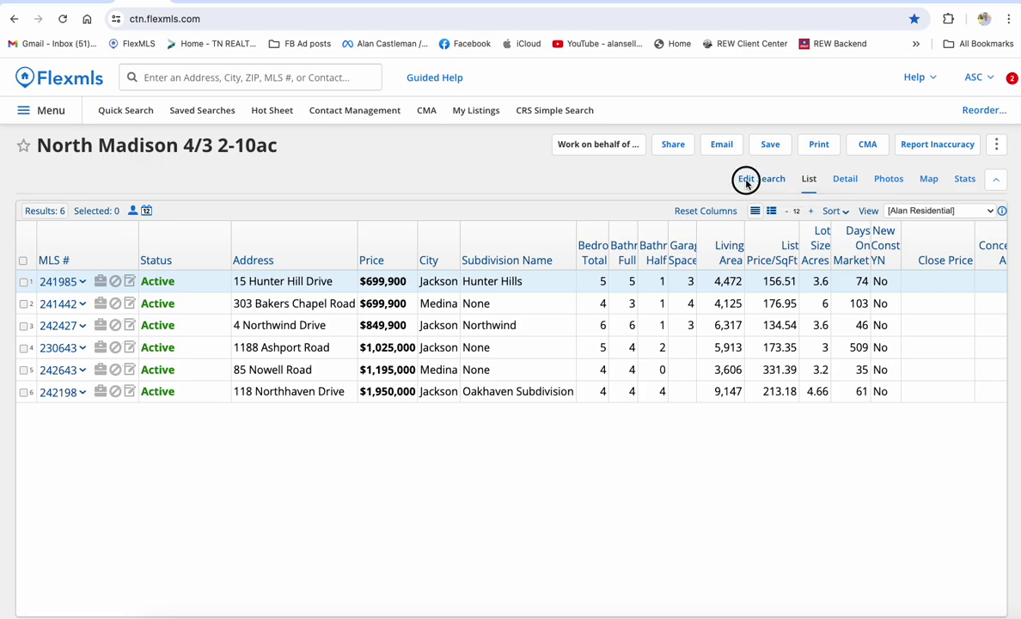
scroll(117, 450, "down", 1)
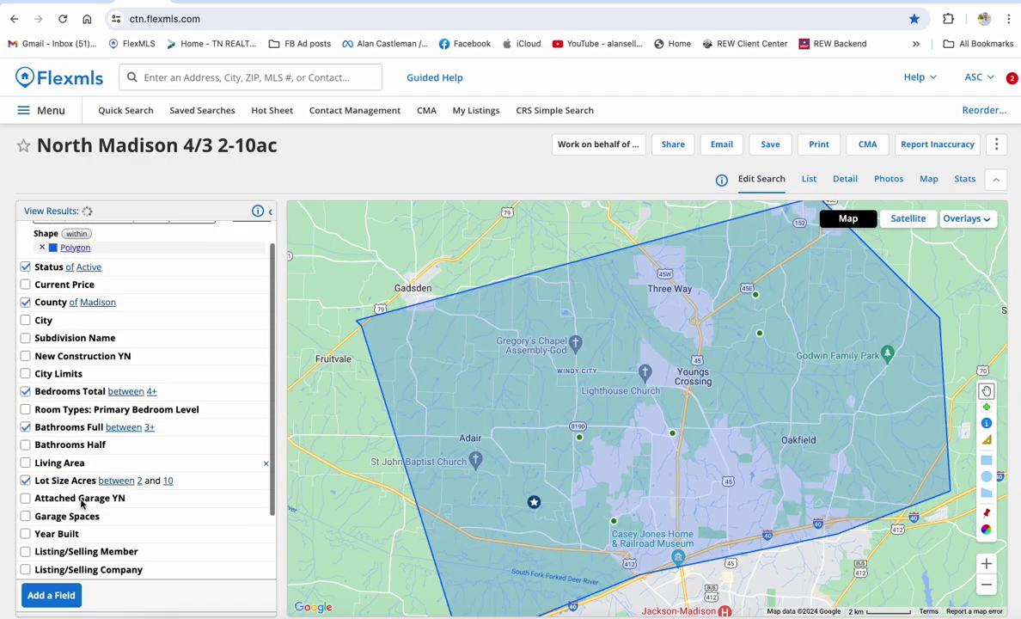
type("3")
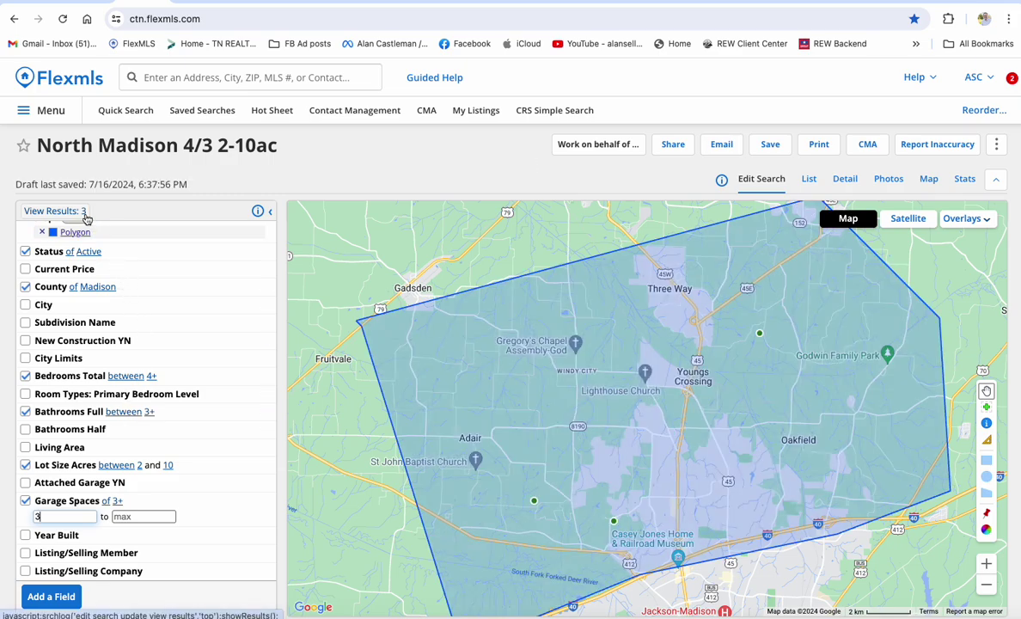
left_click(80, 211)
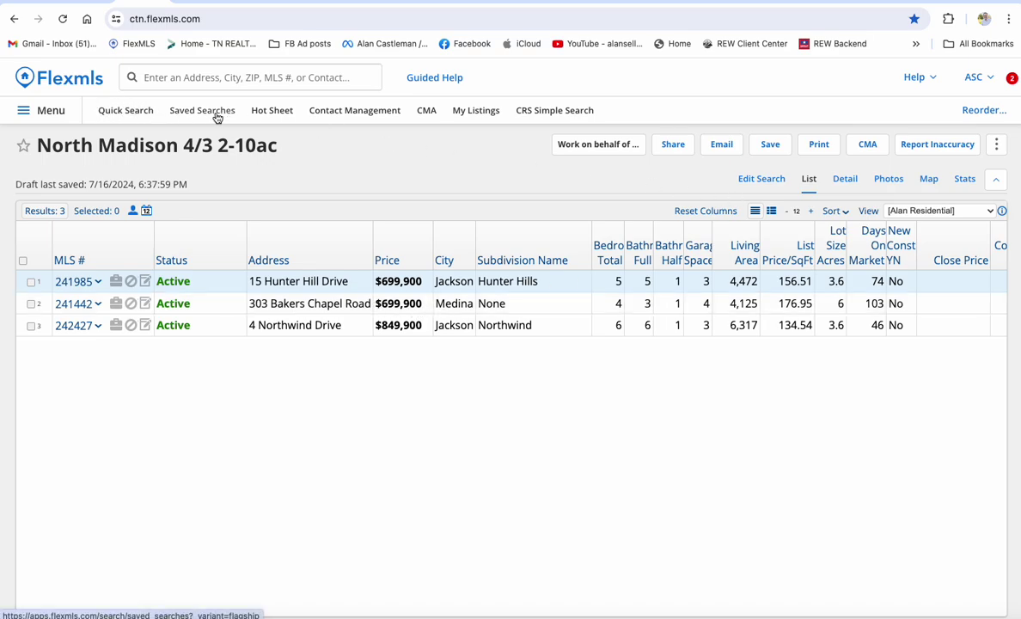
Open the full Saved Searches page and look through the list of all saved searches
left_click(184, 113)
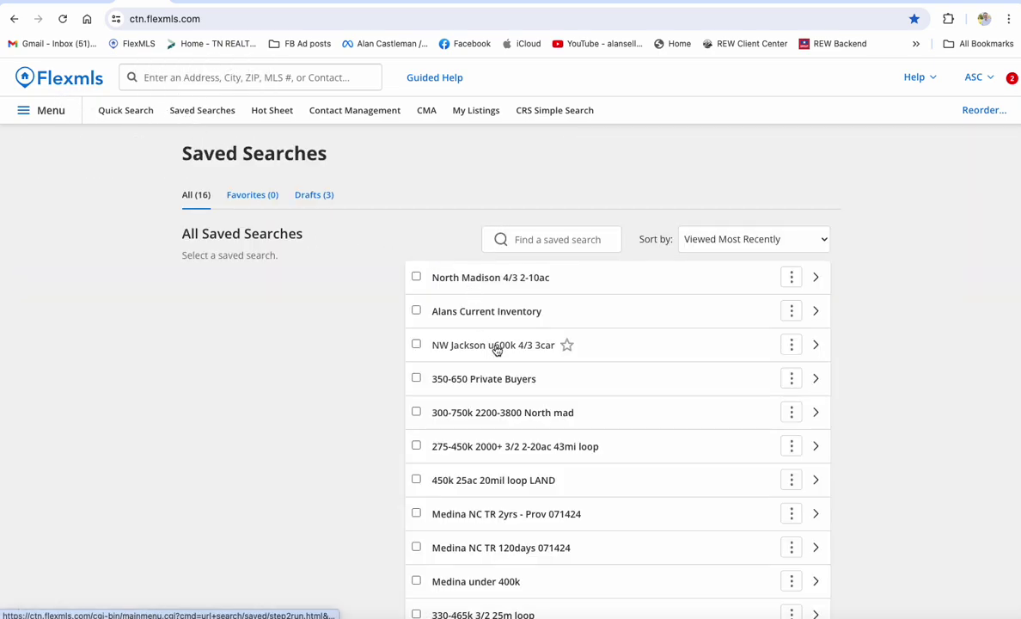
scroll(507, 352, "down", 1)
scroll(513, 362, "down", 1)
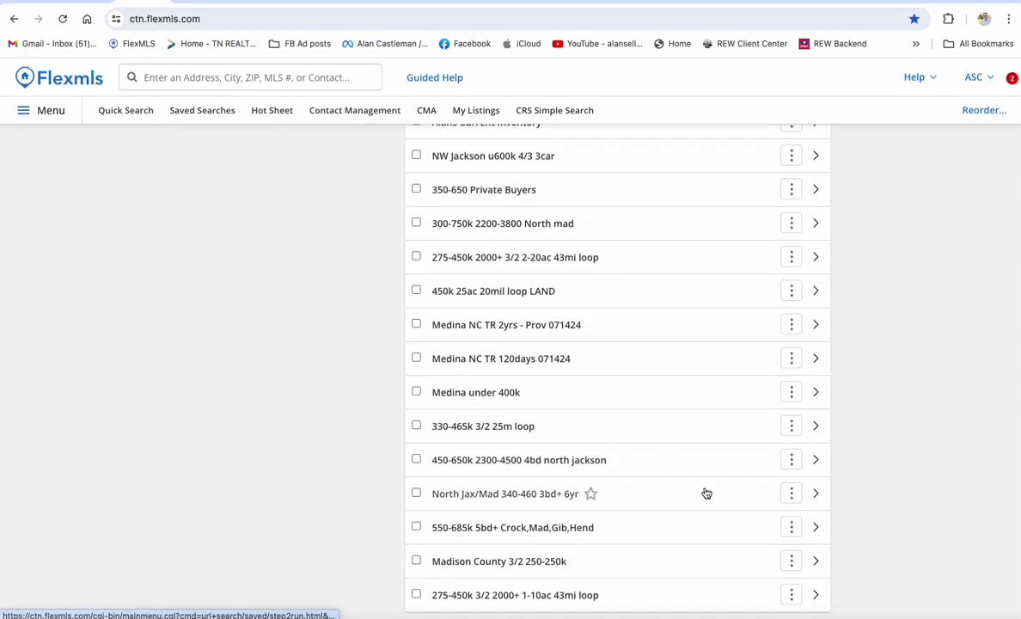
scroll(751, 489, "up", 2)
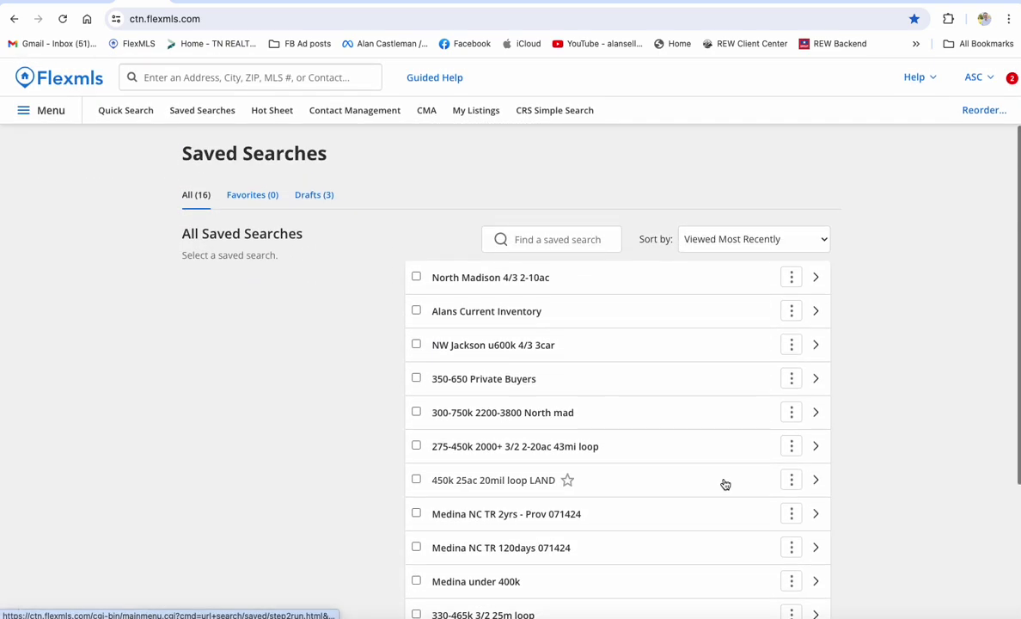
Open the AC Home dashboard and review the Search gadgets that can be added to it
left_click(41, 110)
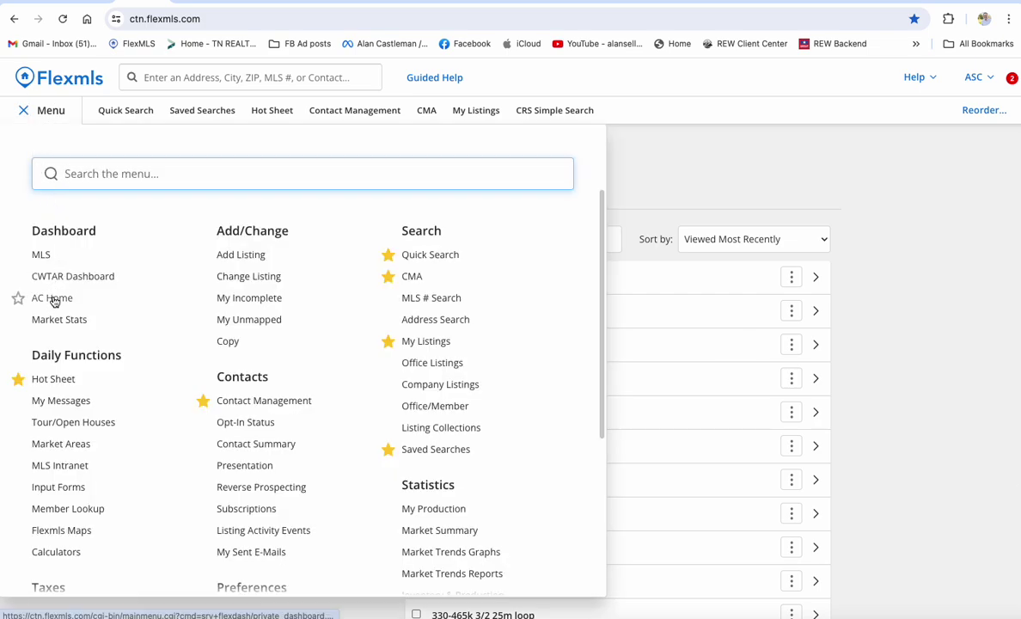
left_click(53, 295)
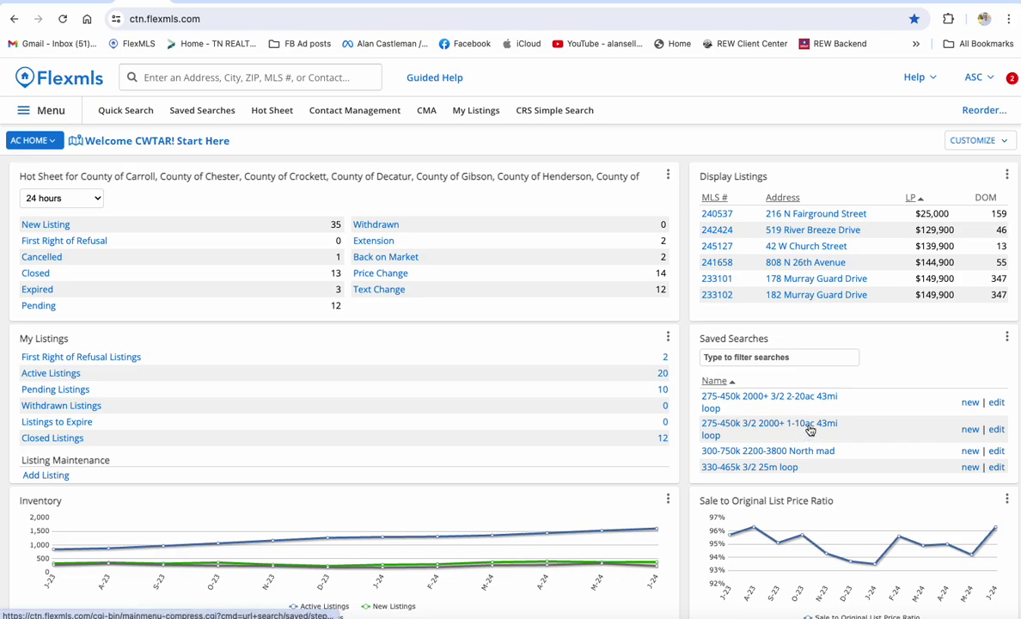
left_click(979, 145)
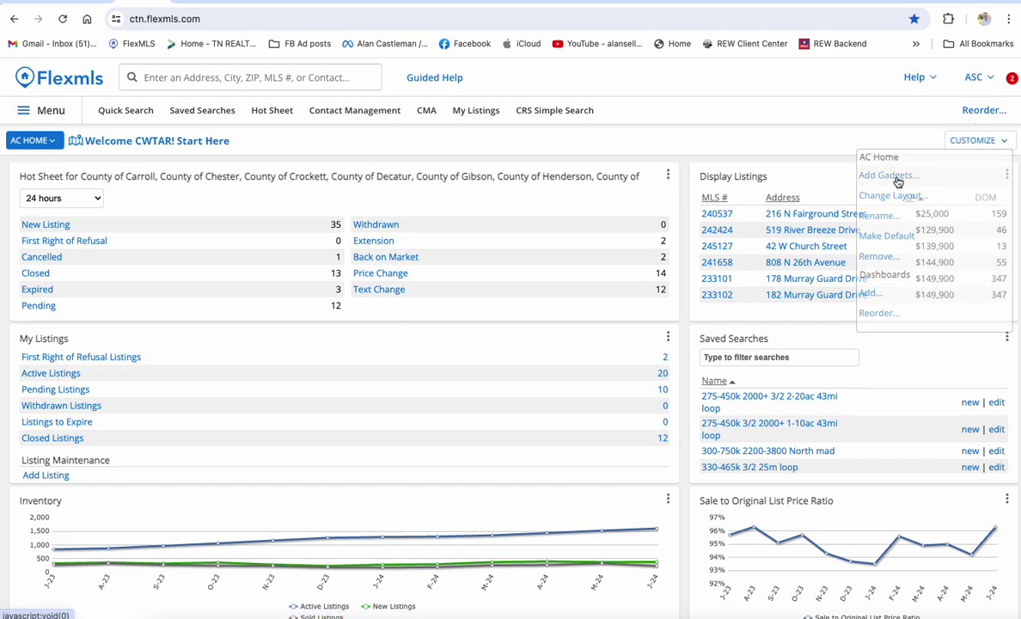
left_click(897, 177)
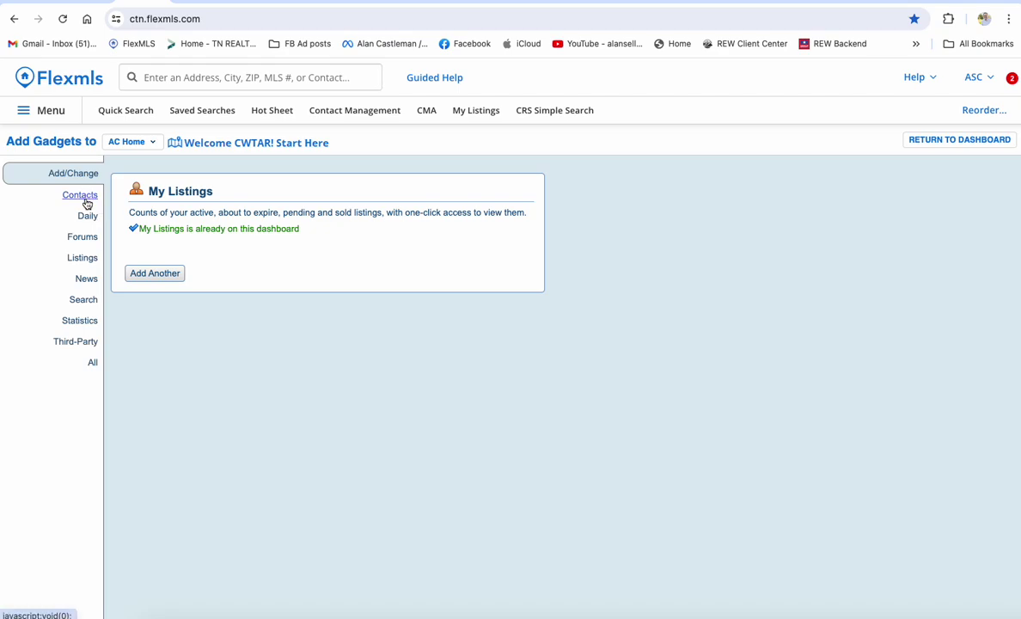
left_click(85, 300)
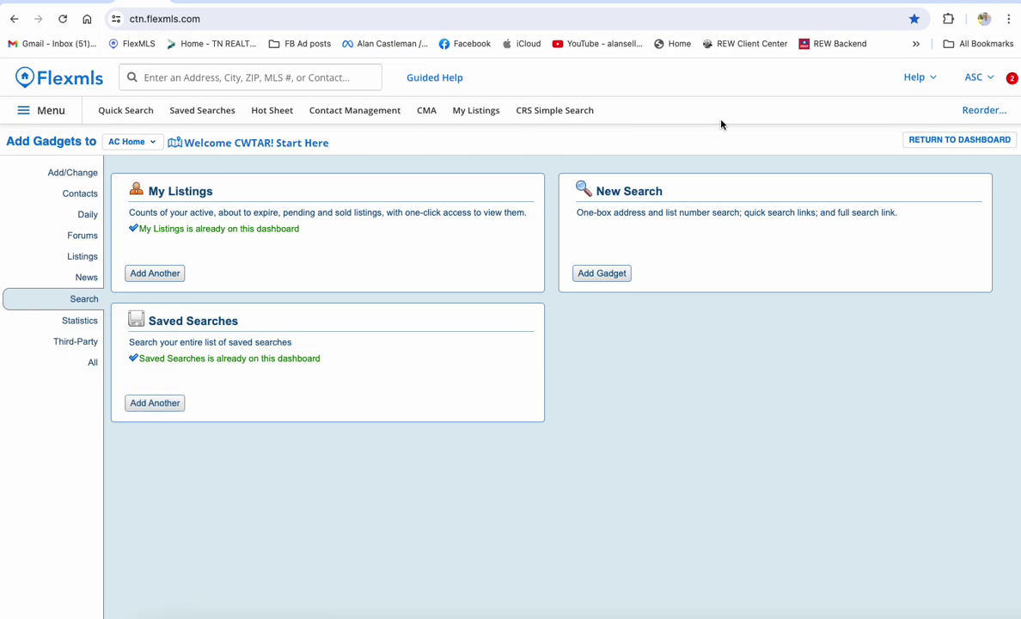
Return to the AC Home dashboard without adding a gadget and look through its Saved Searches list
left_click(942, 141)
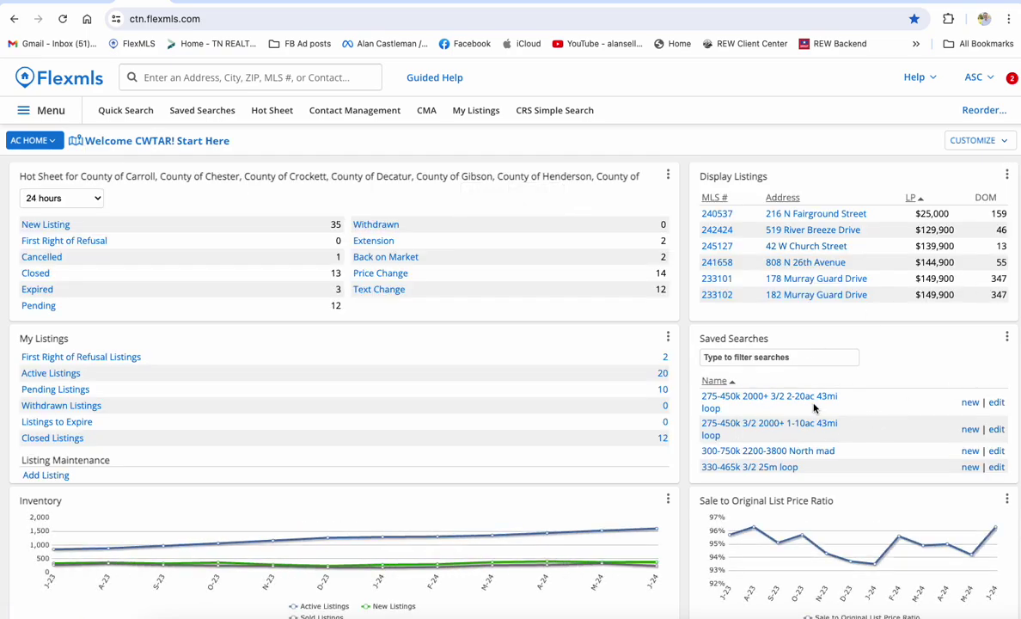
scroll(815, 408, "down", 5)
scroll(816, 408, "up", 10)
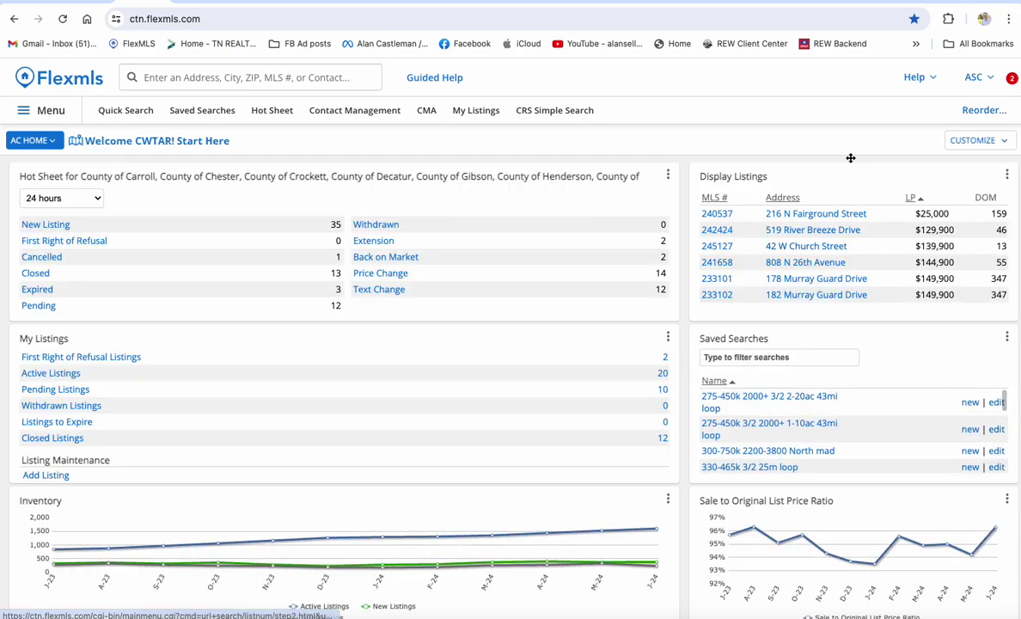